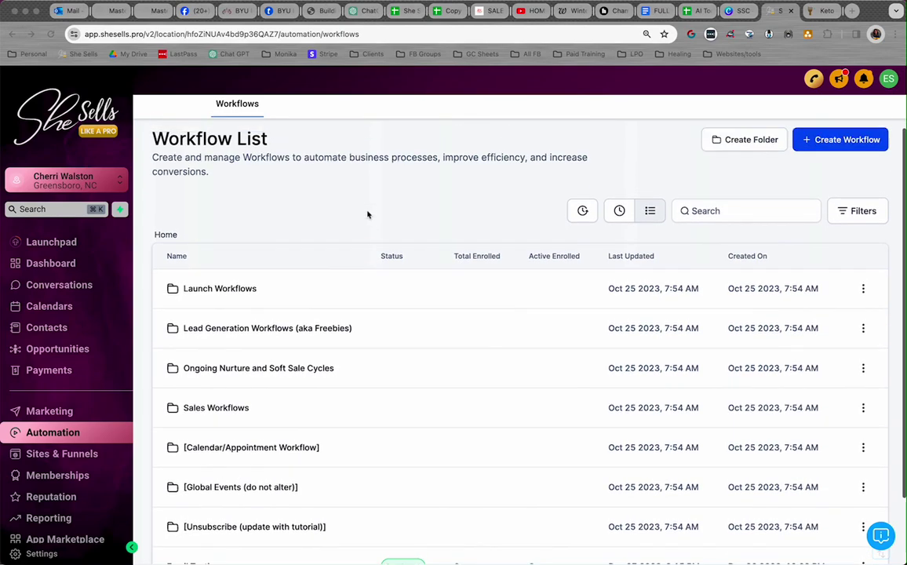
scroll(368, 215, "up", 1)
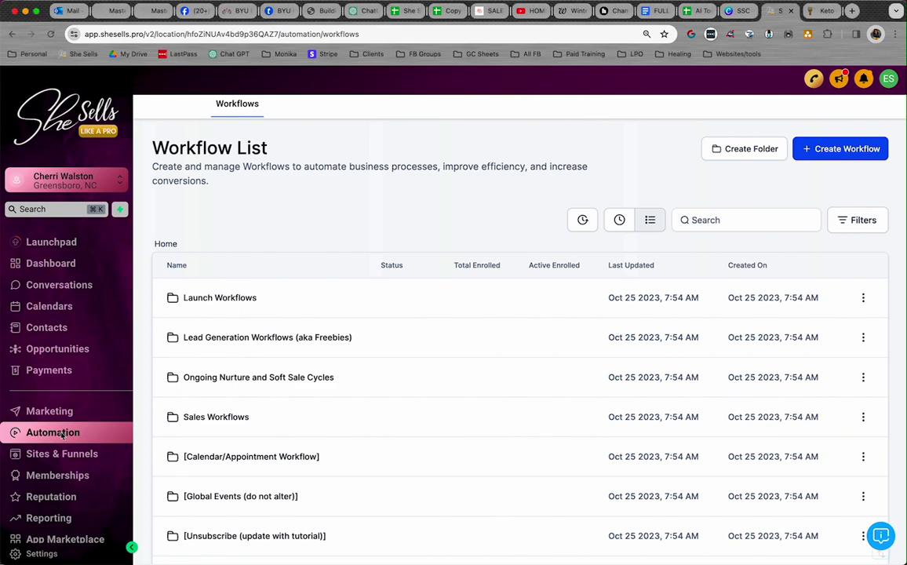
Go to the Contacts list and select all 20 contacts on the first page.
left_click(49, 327)
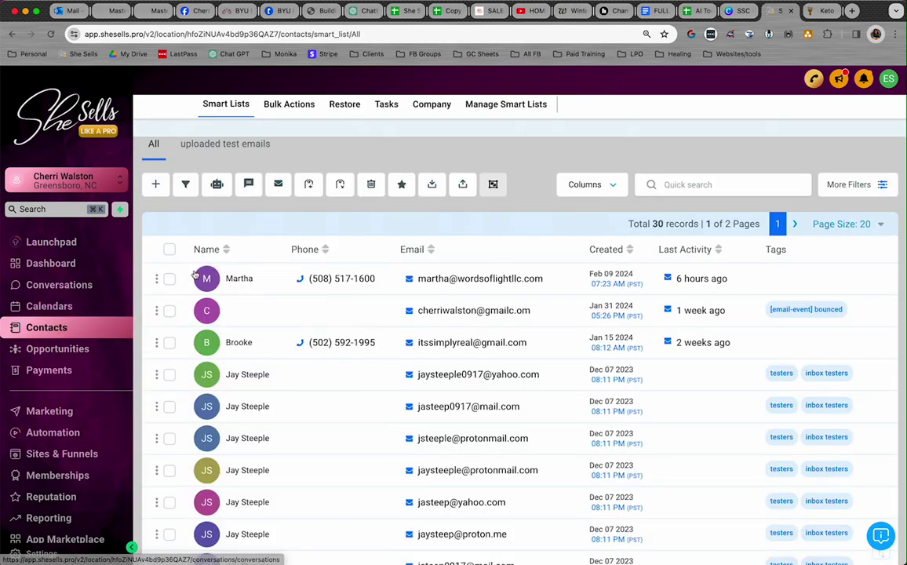
left_click(170, 251)
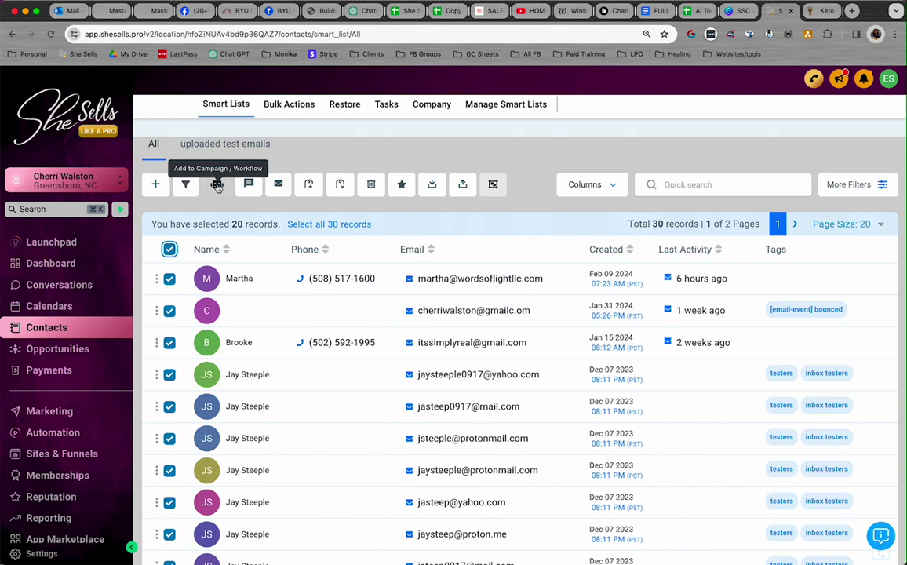
Start adding the selected contacts to a workflow and view the workflow list without choosing one.
left_click(218, 185)
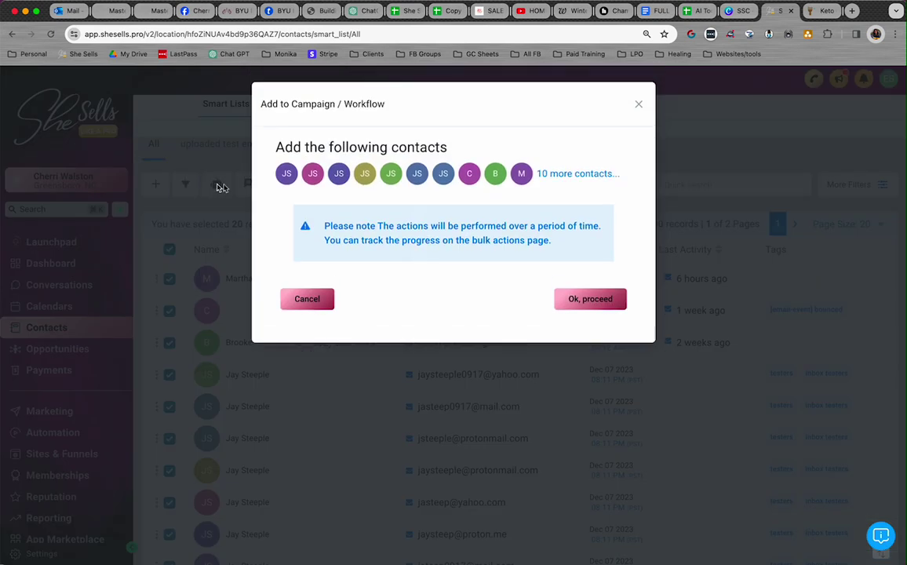
left_click(560, 299)
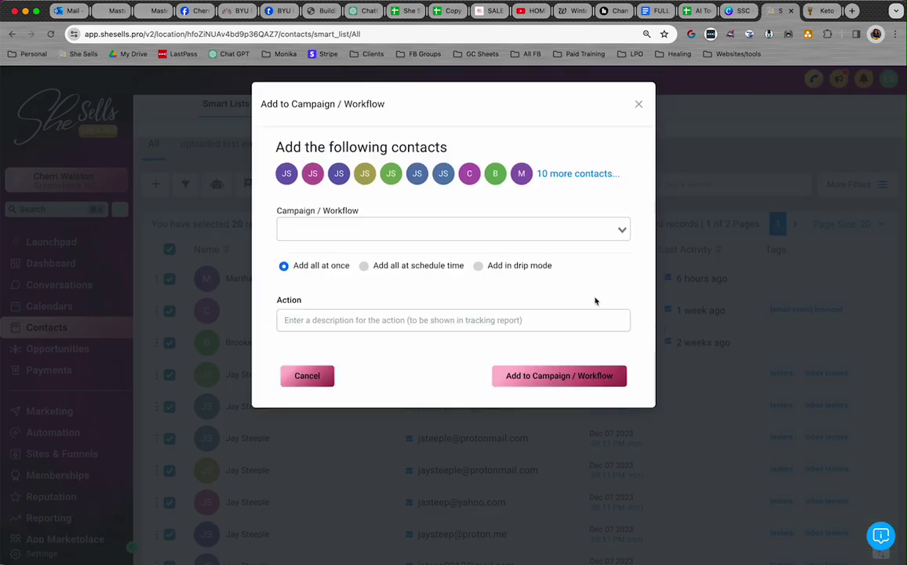
left_click(448, 228)
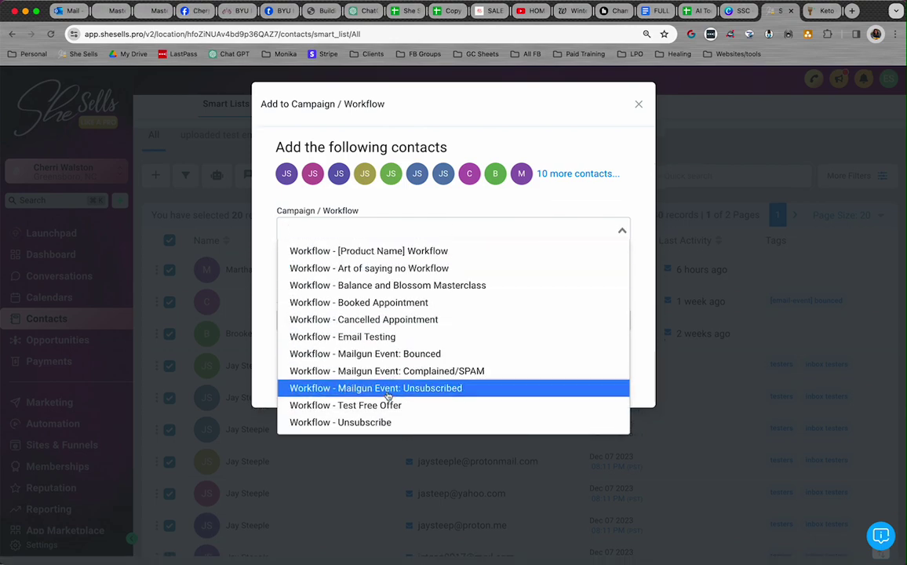
left_click(581, 142)
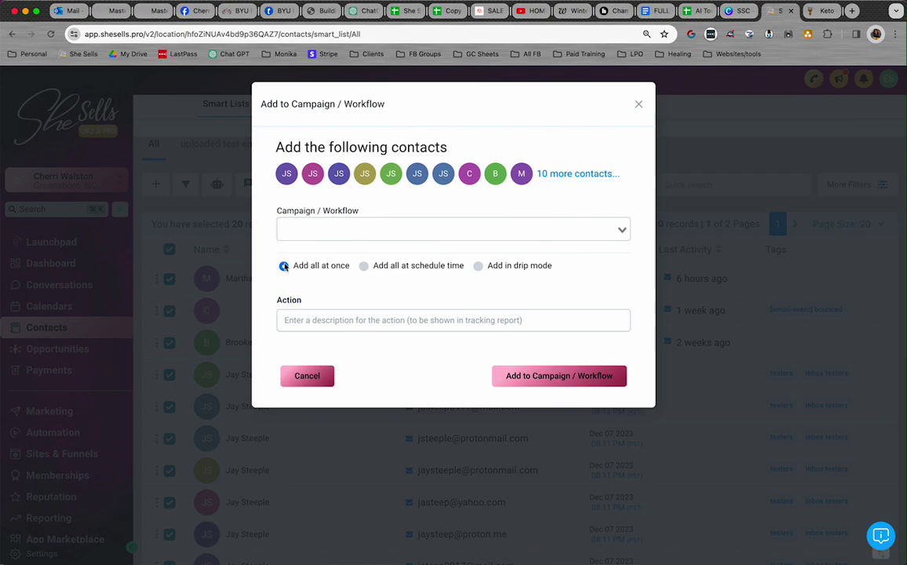
Try the Action field, then close the add-to-workflow dialog without adding anyone.
left_click(349, 320)
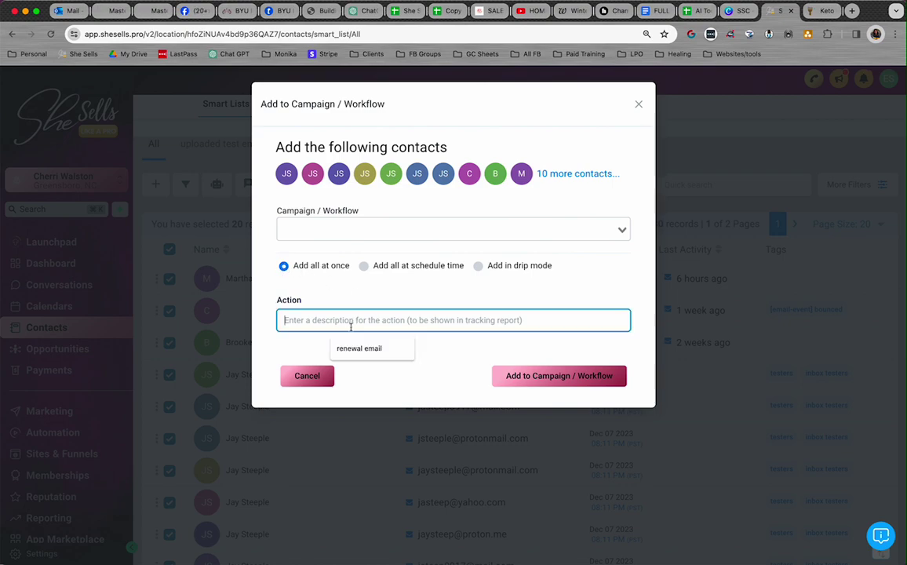
left_click(365, 290)
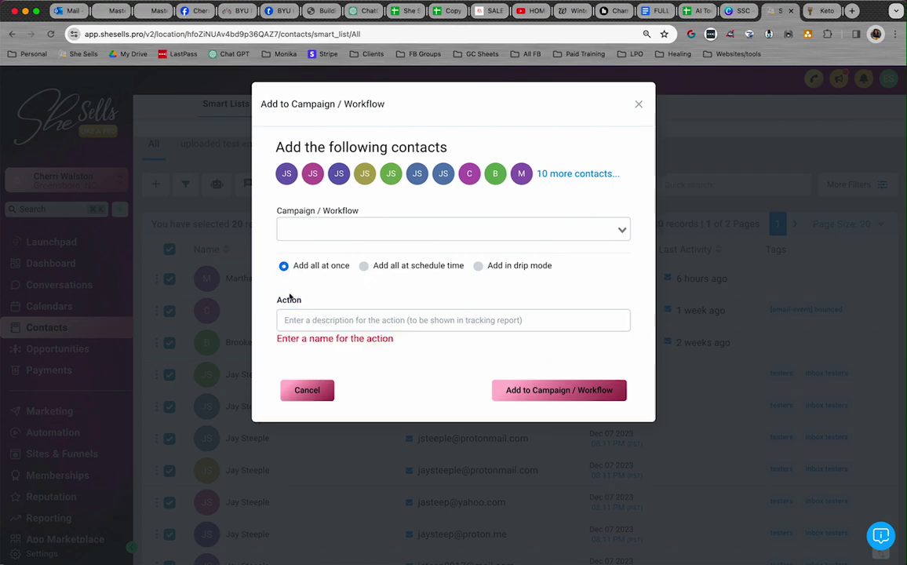
left_click(299, 319)
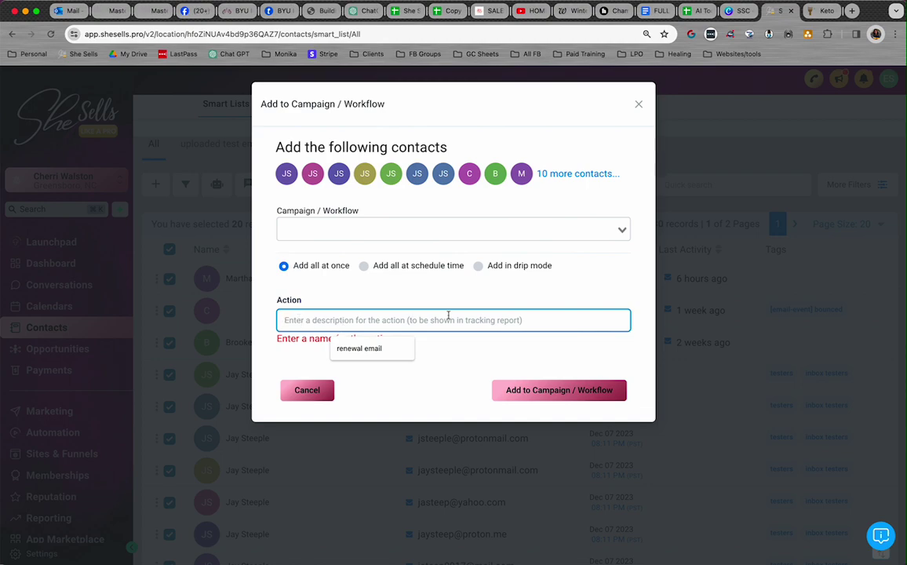
left_click(519, 295)
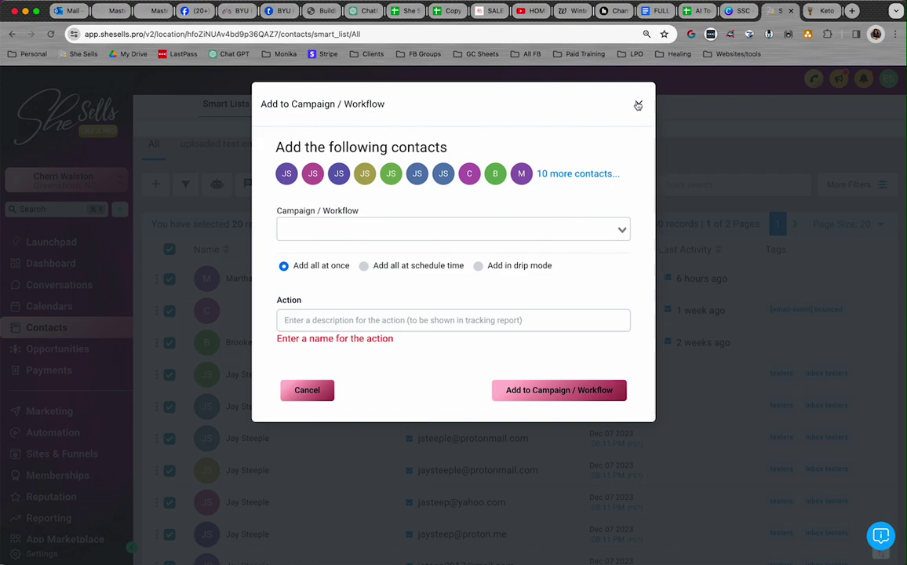
left_click(638, 105)
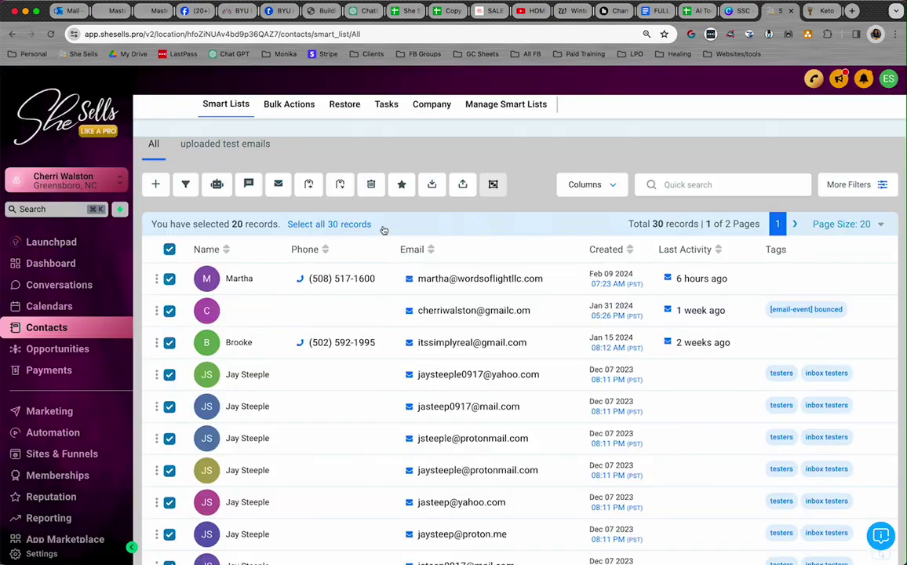
Create a new workflow from scratch in Automation.
left_click(52, 435)
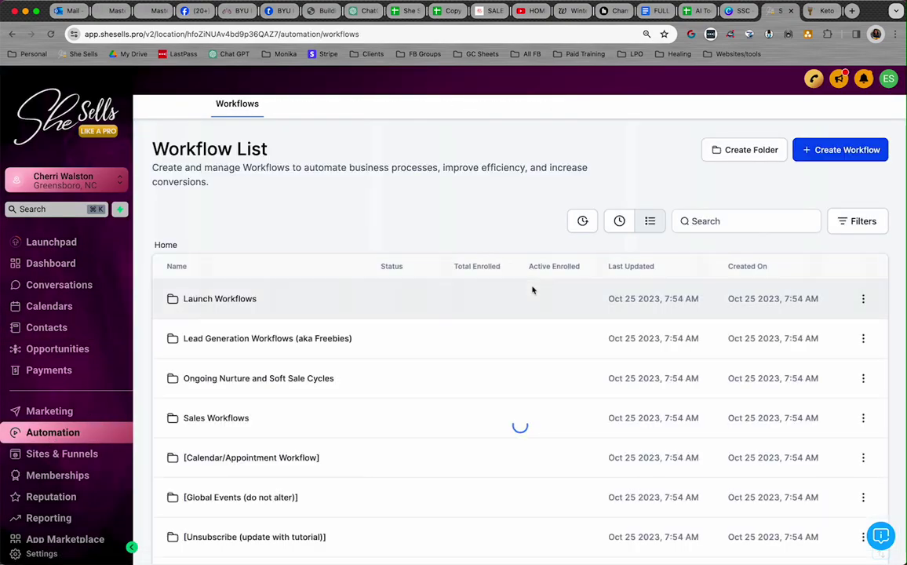
left_click(837, 152)
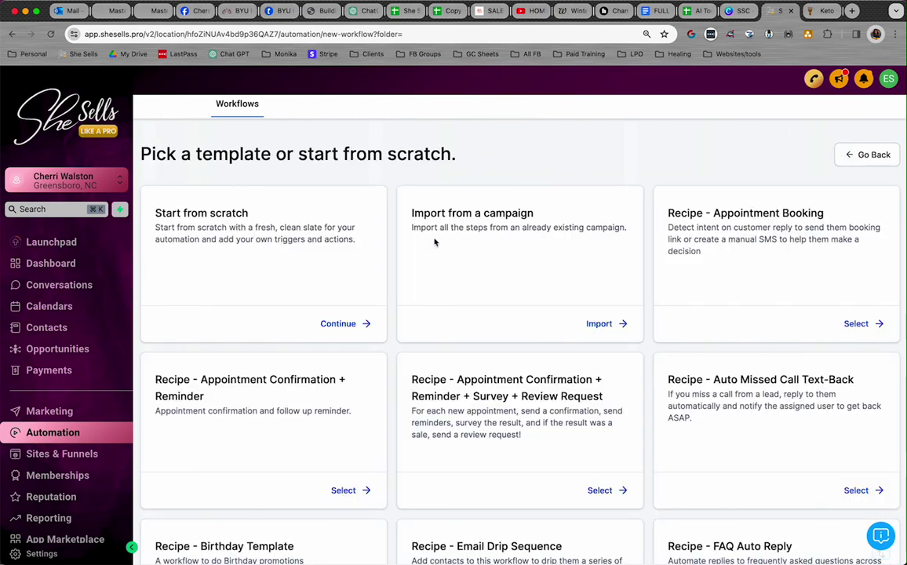
left_click(338, 324)
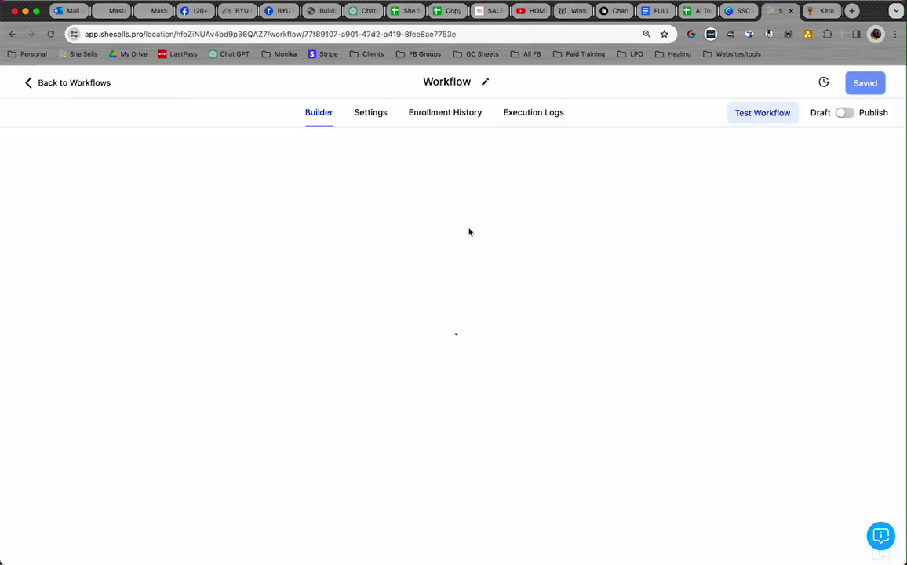
right_click(469, 228)
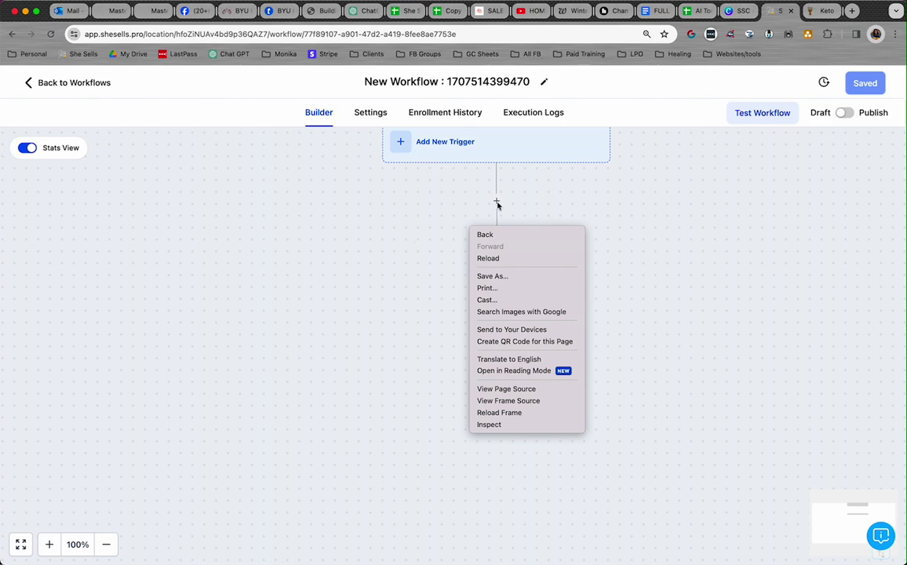
left_click(497, 202)
Add an Assign To User action assigned to the only available user, and save it.
left_click(497, 201)
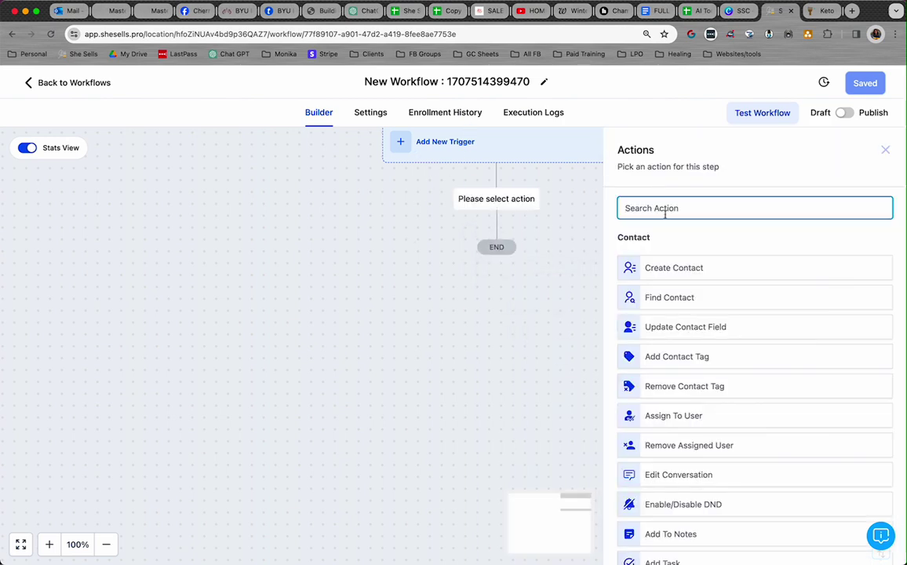
type("assri")
key("BackSpace")
key("BackSpace")
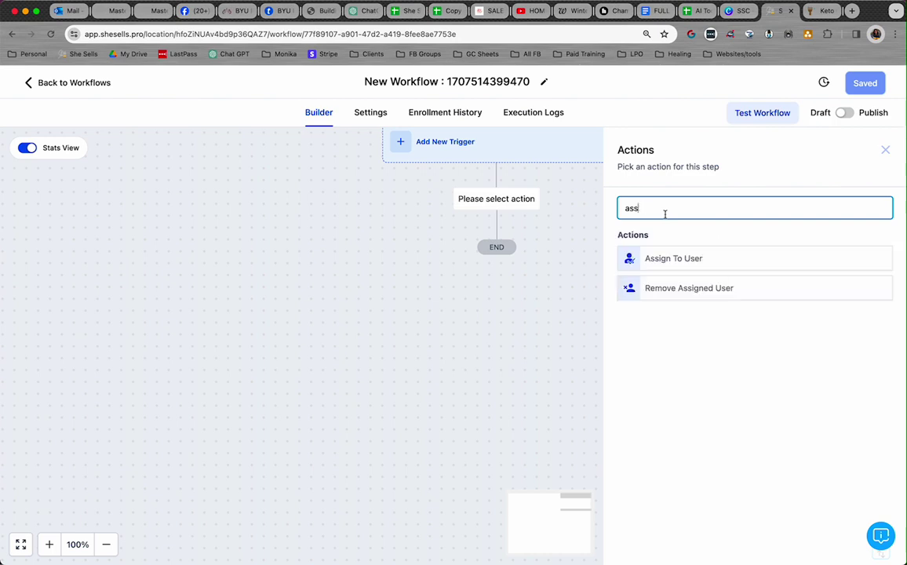
type("j")
key("BackSpace")
type("ig")
type("n")
left_click(670, 264)
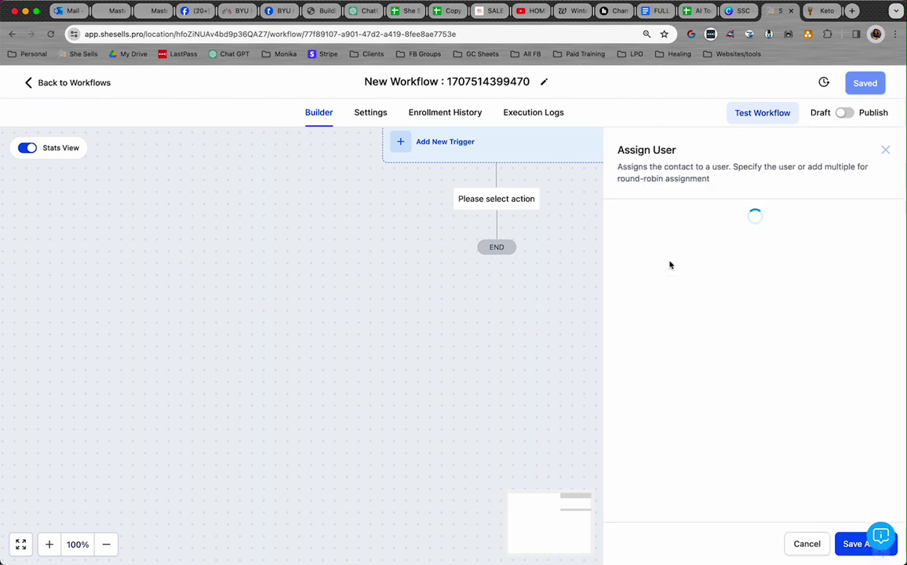
left_click(695, 304)
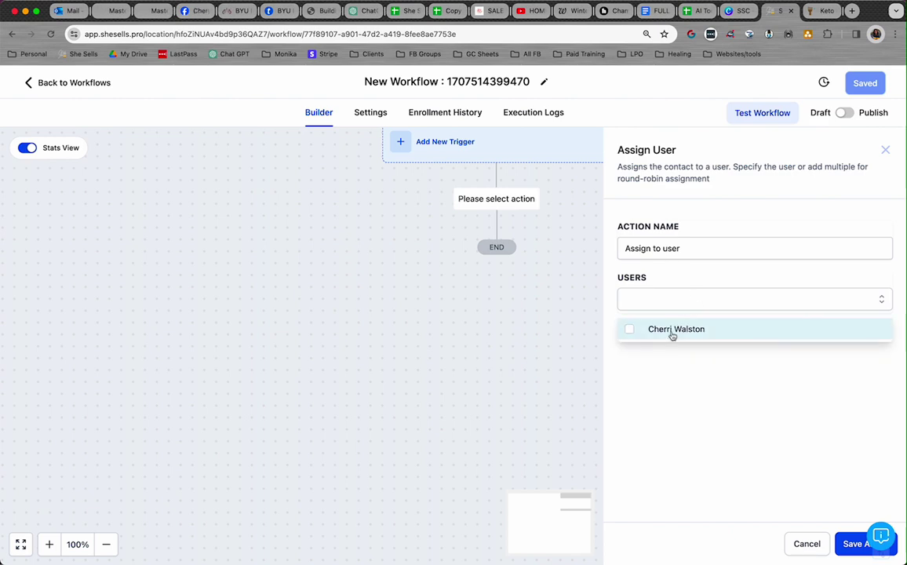
left_click(673, 329)
left_click(854, 546)
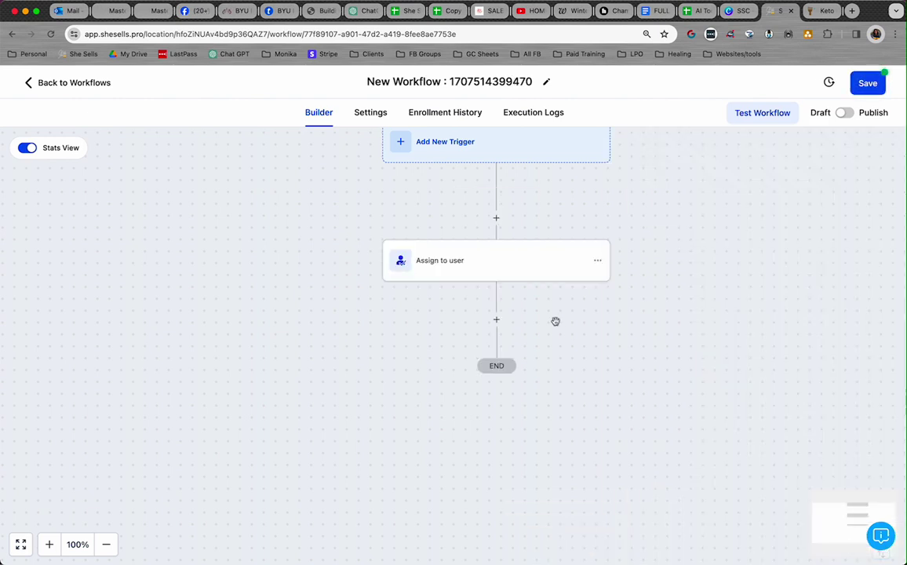
left_click(496, 321)
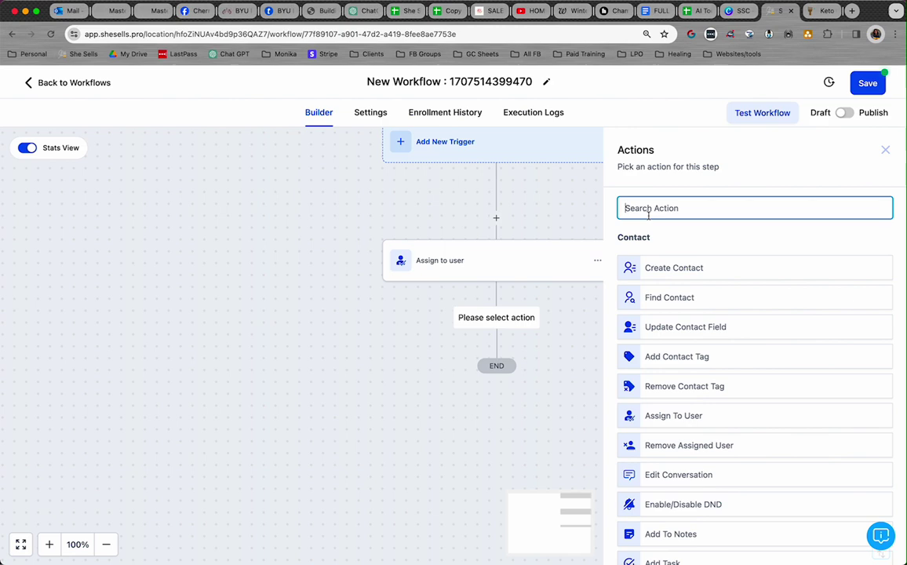
Add a Send Email step using the 'Invitation to masterclass' template and save it.
type("email")
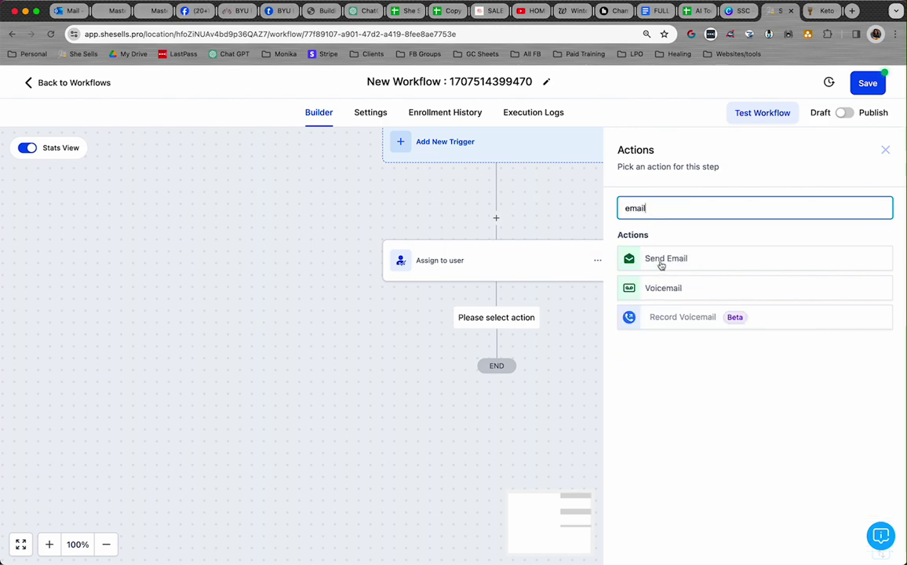
left_click(656, 263)
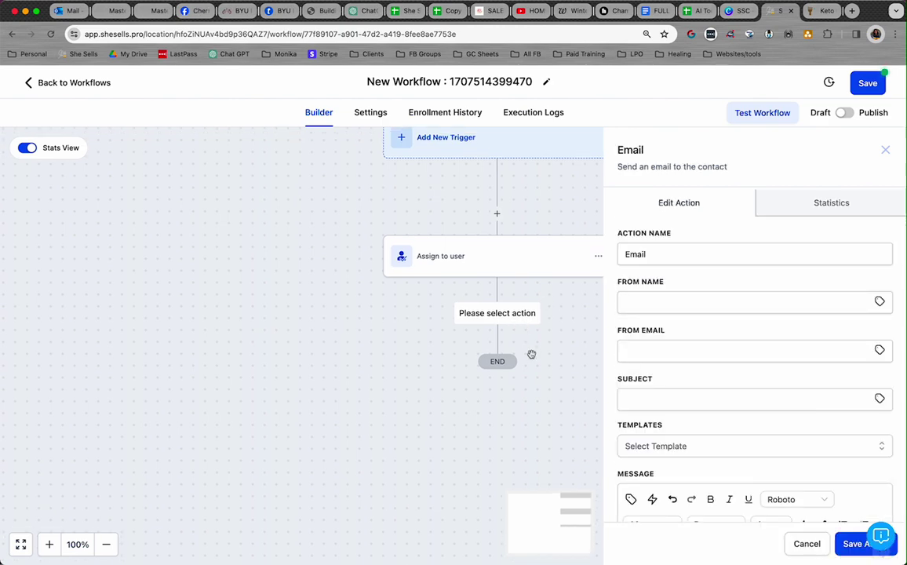
scroll(527, 353, "down", 2)
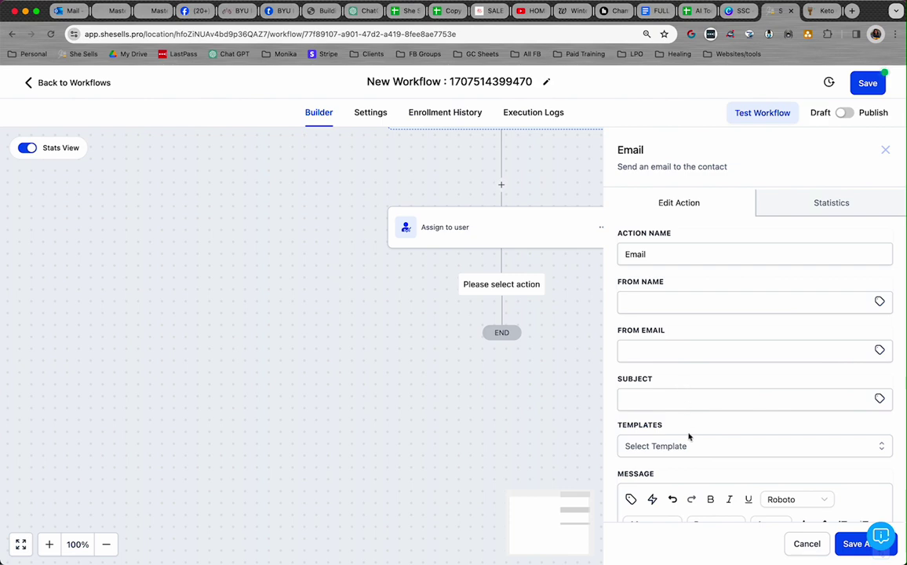
left_click(706, 449)
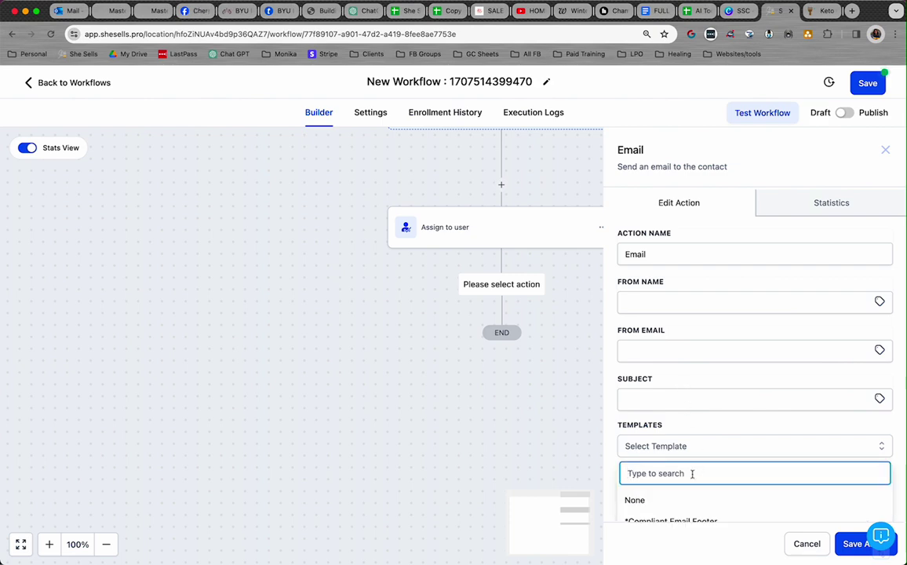
type("Inv")
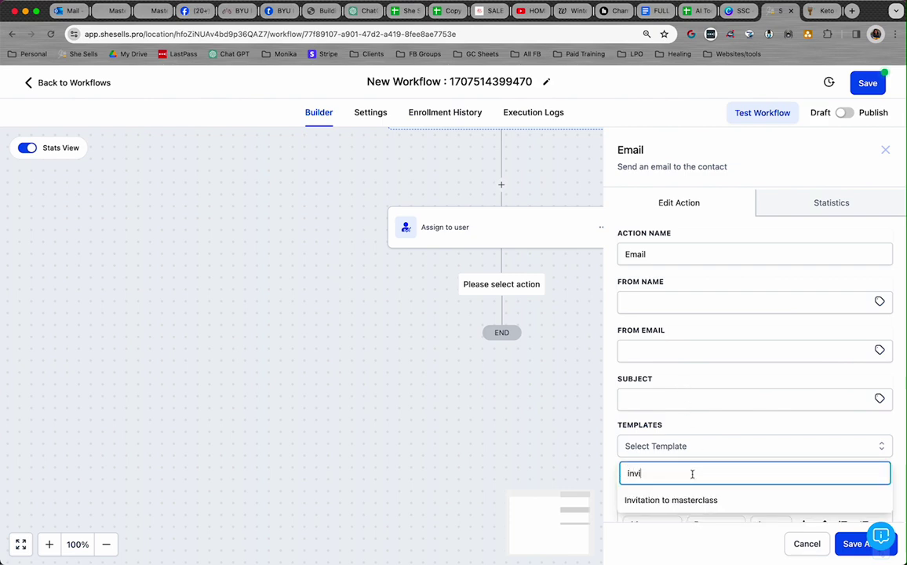
left_click(693, 502)
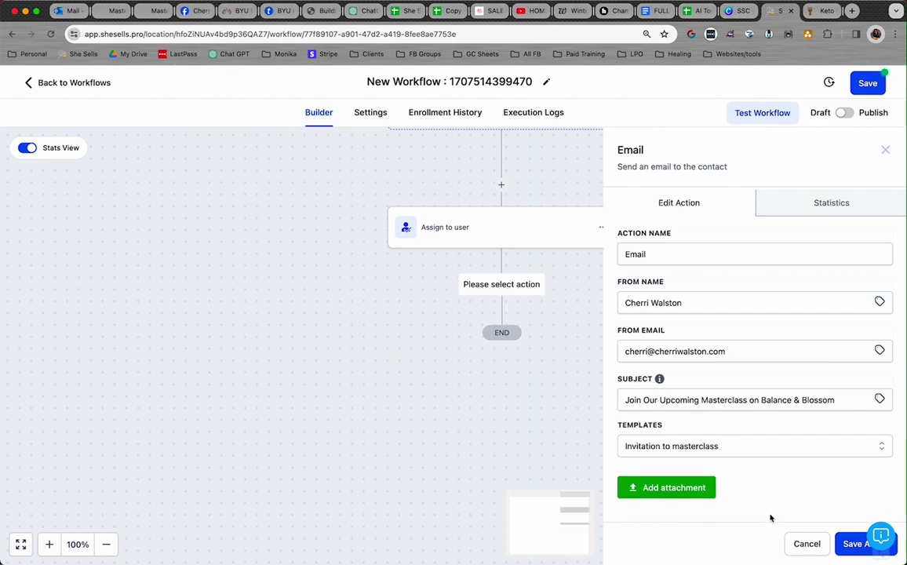
left_click(857, 544)
scroll(520, 367, "down", 2)
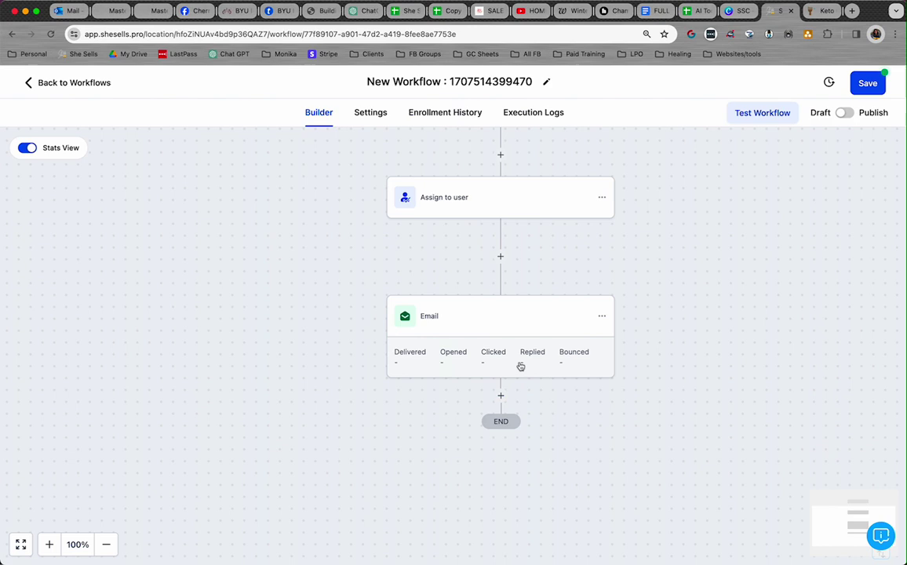
After the Email step, add an Add Contact Tag step applying a new 'invited to masterclass' tag.
scroll(520, 366, "right", 2)
scroll(520, 367, "up", 4)
scroll(520, 367, "up", 3)
scroll(520, 361, "up", 2)
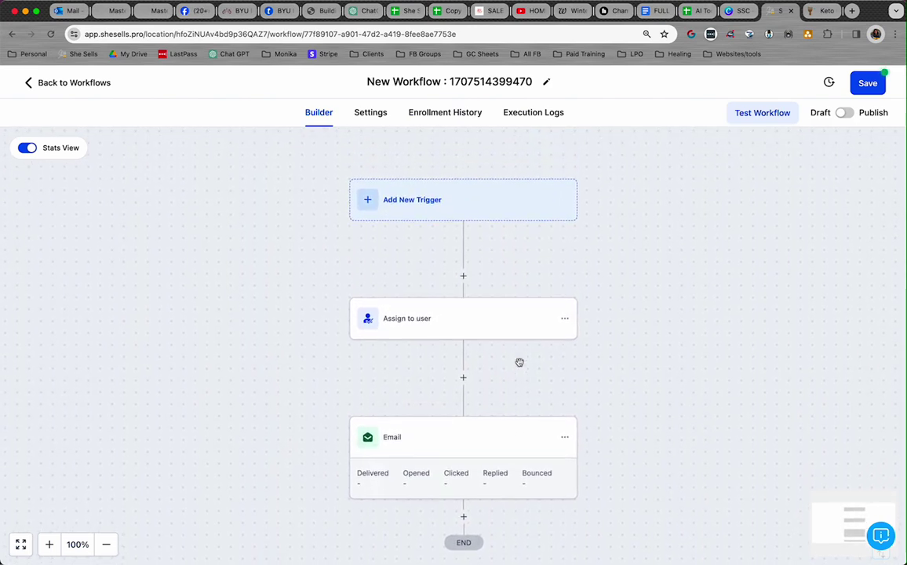
scroll(519, 361, "down", 1)
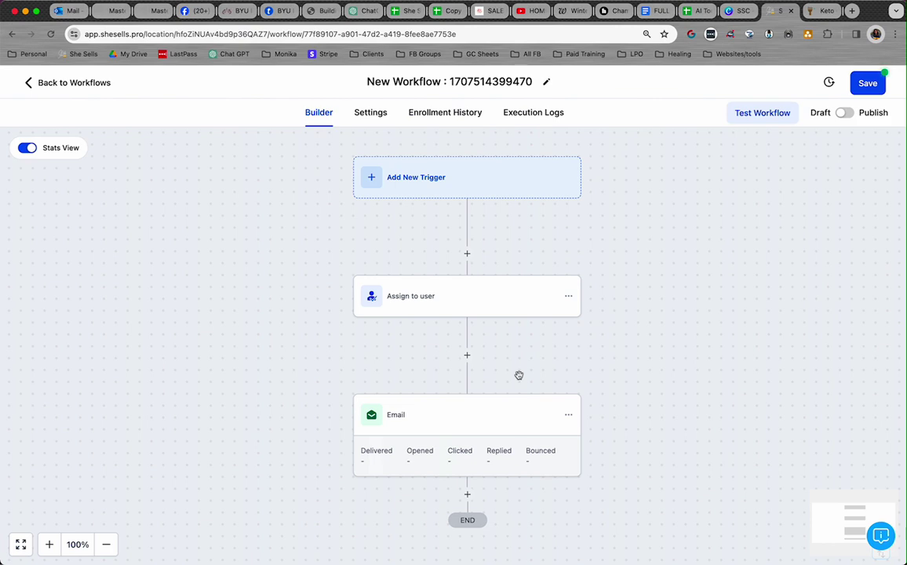
left_click(467, 494)
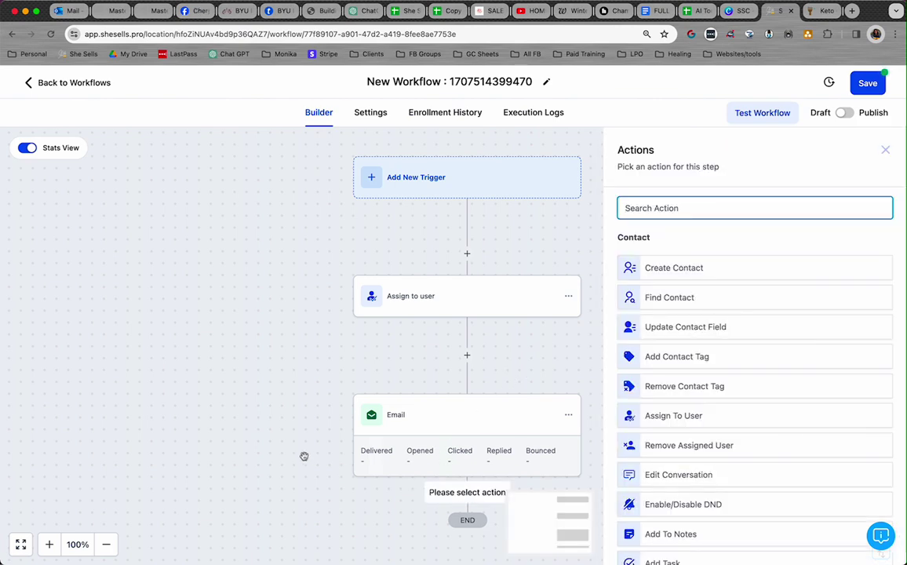
type("tag")
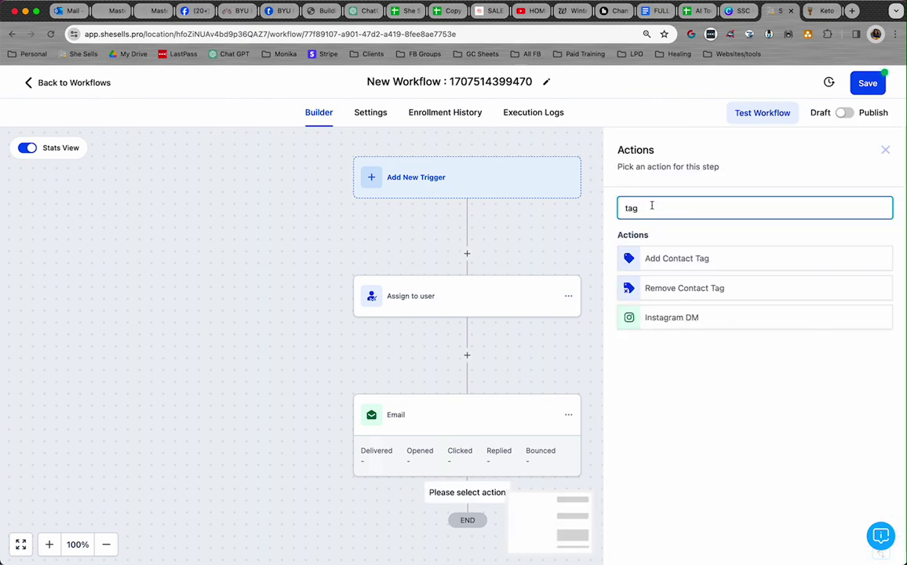
left_click(675, 258)
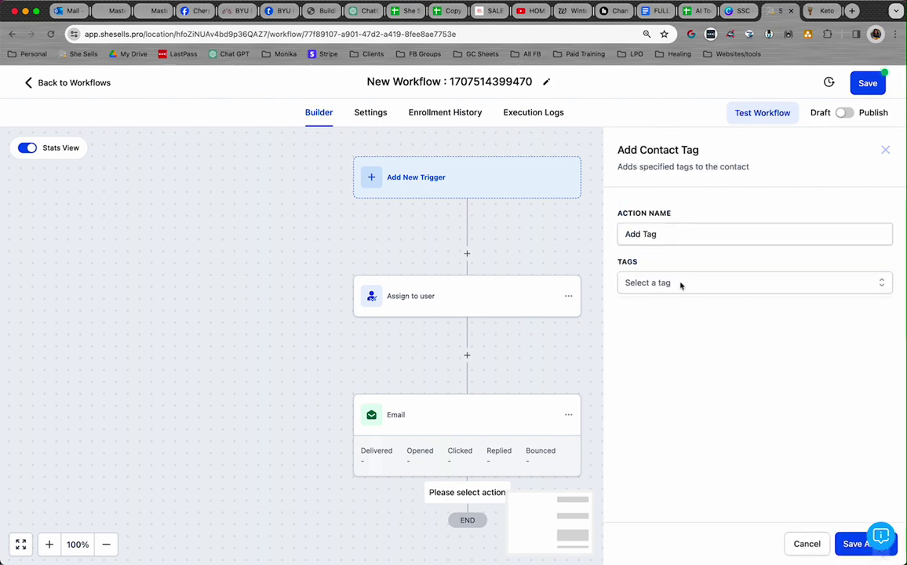
left_click(681, 284)
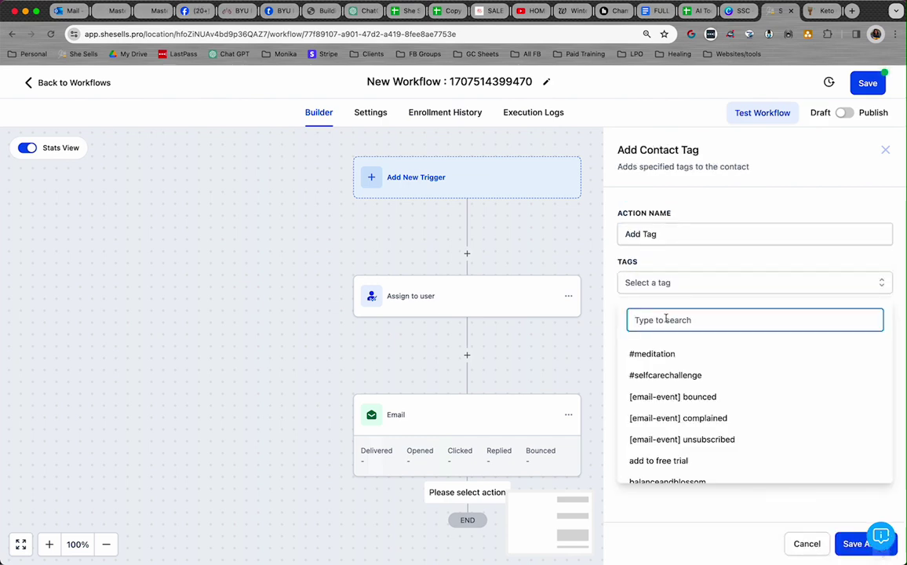
type("invited to")
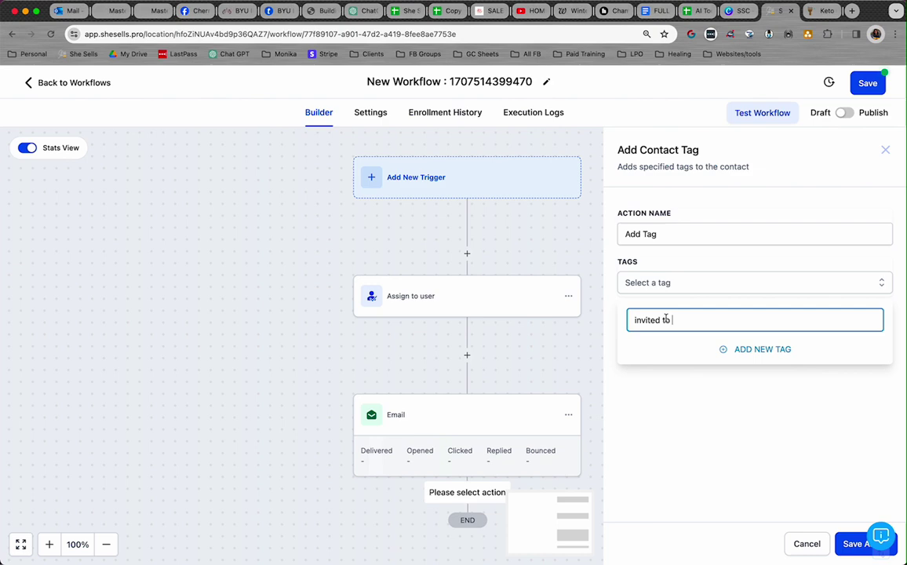
type(" masterclass")
left_click(744, 350)
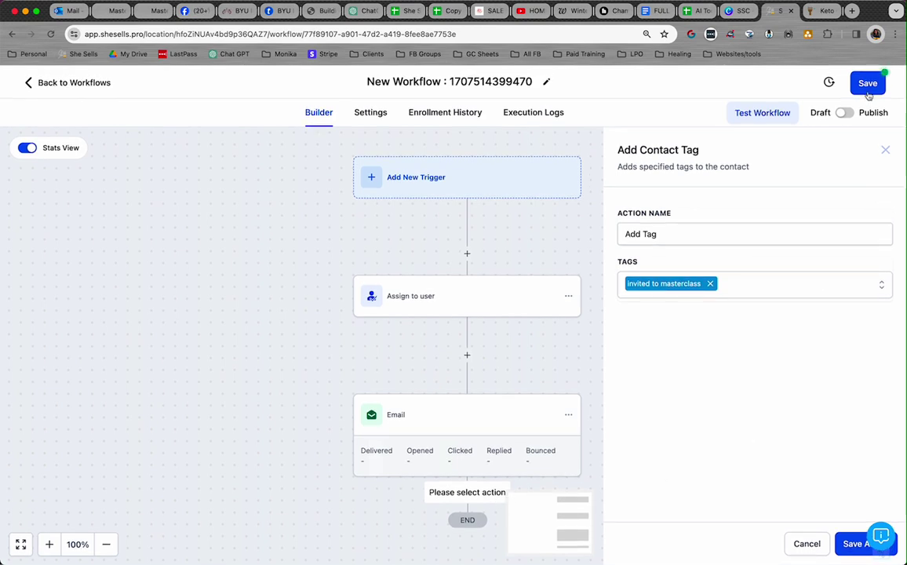
left_click(853, 544)
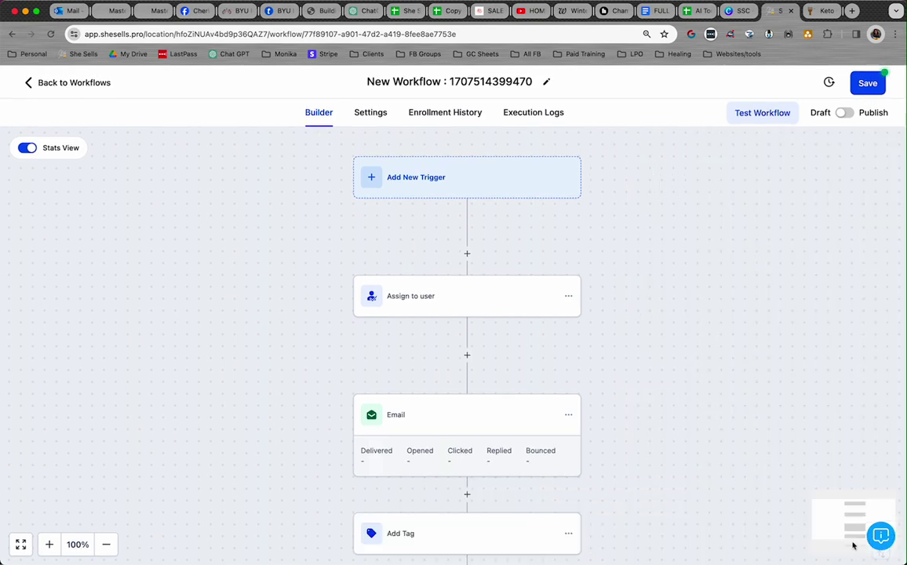
Add a Wait step after Add Tag, look at its options, then close its settings unsaved.
scroll(534, 408, "down", 2)
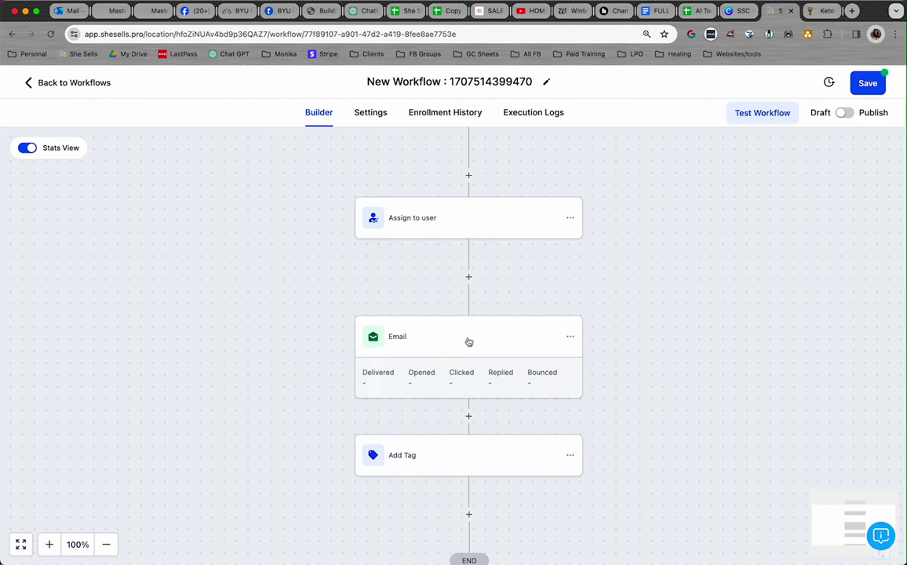
scroll(468, 341, "down", 1)
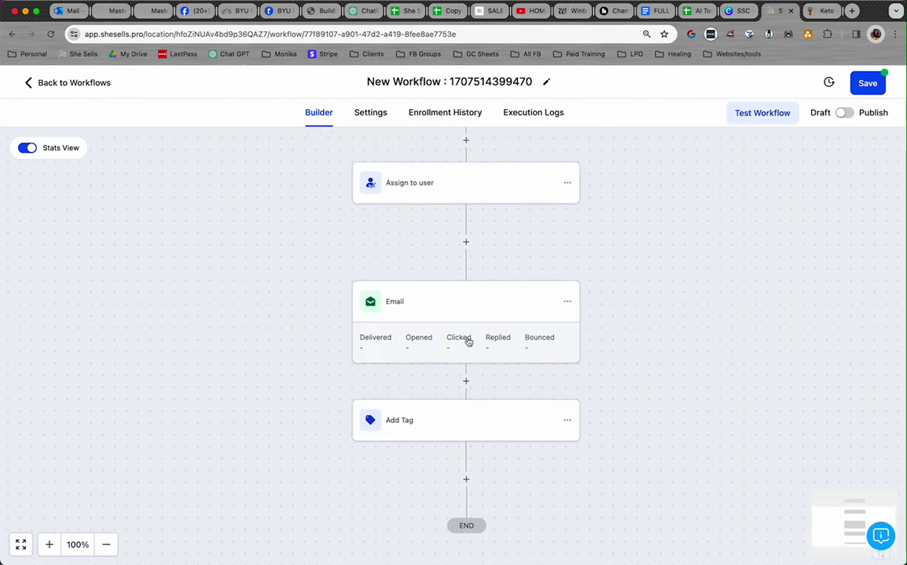
left_click(466, 479)
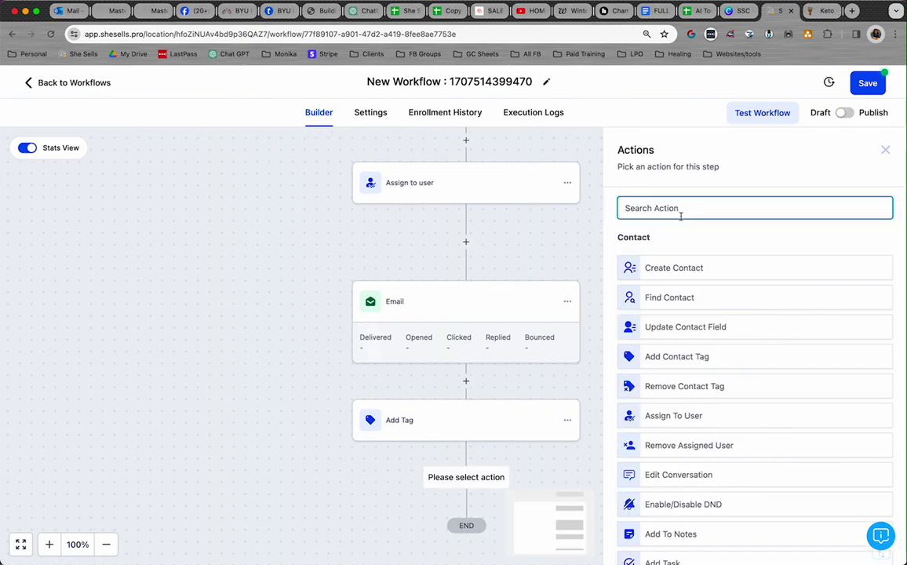
type("wait")
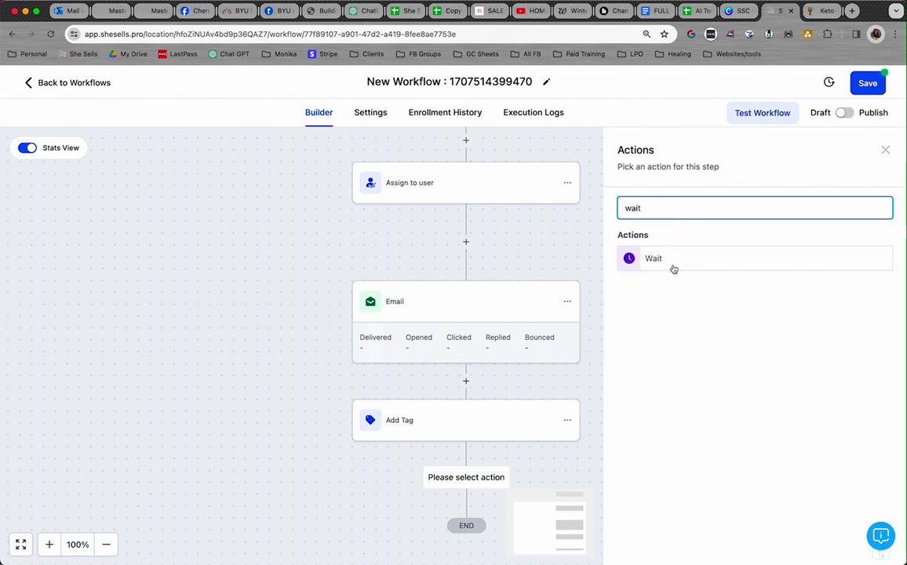
left_click(680, 262)
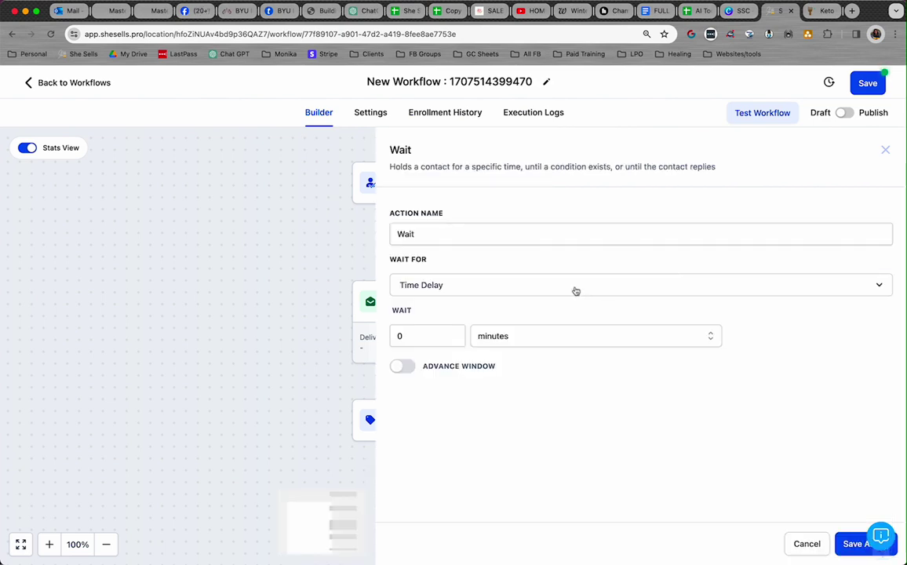
left_click(537, 237)
type("3")
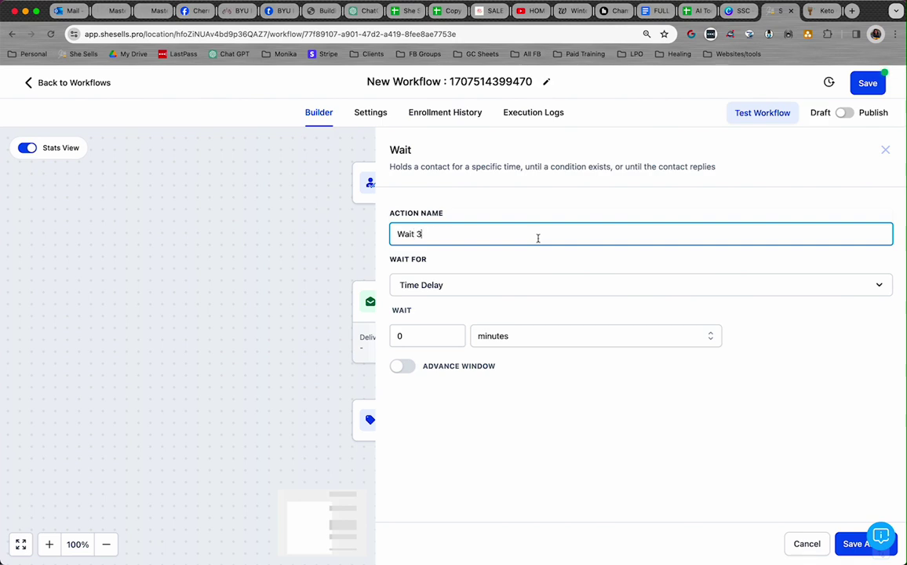
left_click(484, 284)
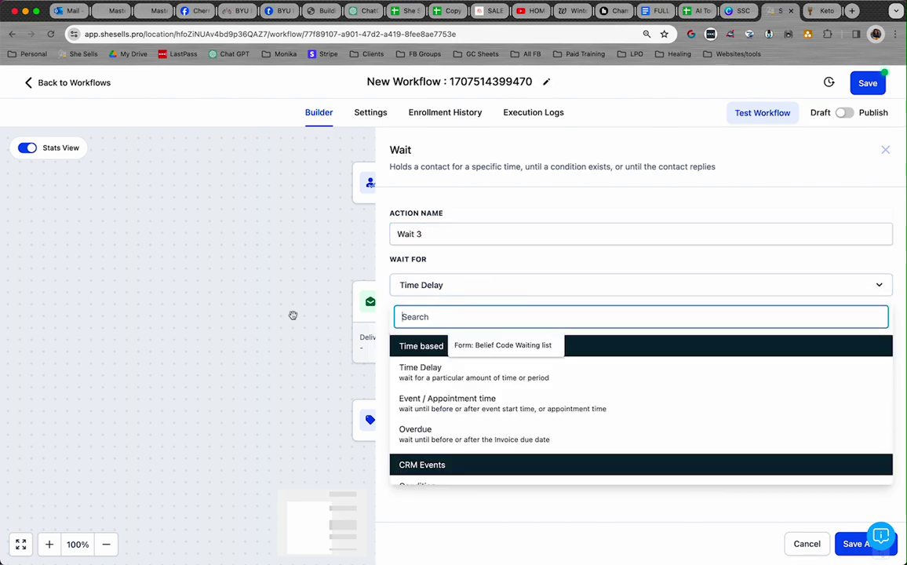
left_click(229, 275)
scroll(310, 440, "down", 2)
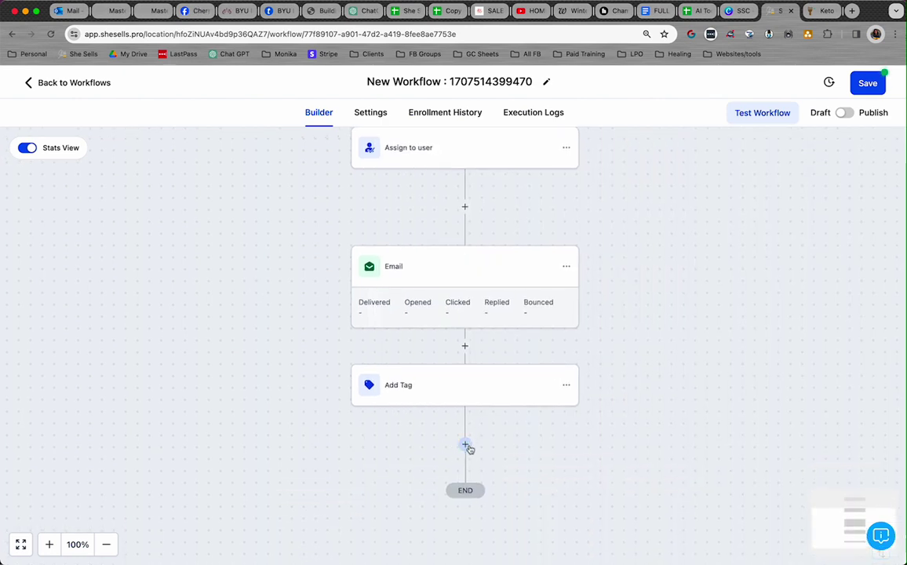
Add a Wait step after Add Tag again, measured in days with amount 3.
left_click(466, 445)
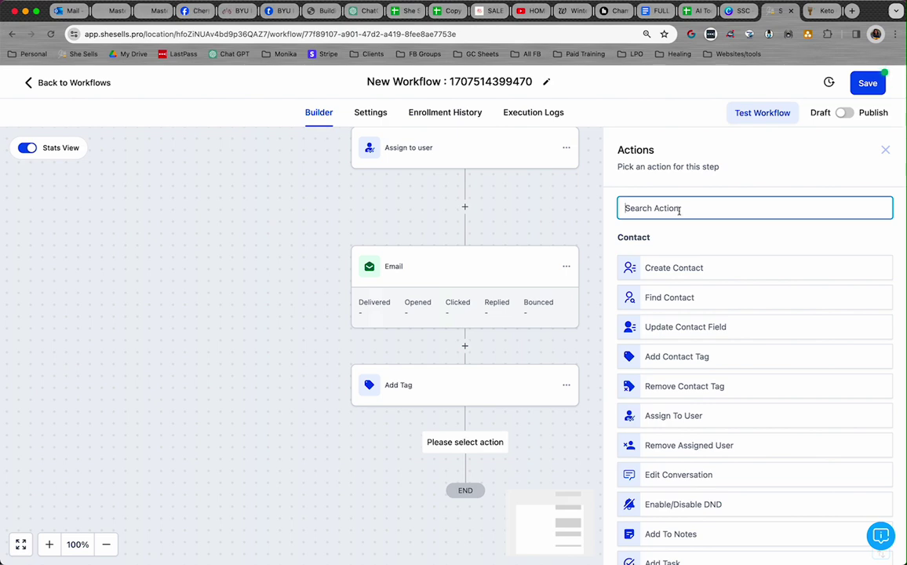
type("wait")
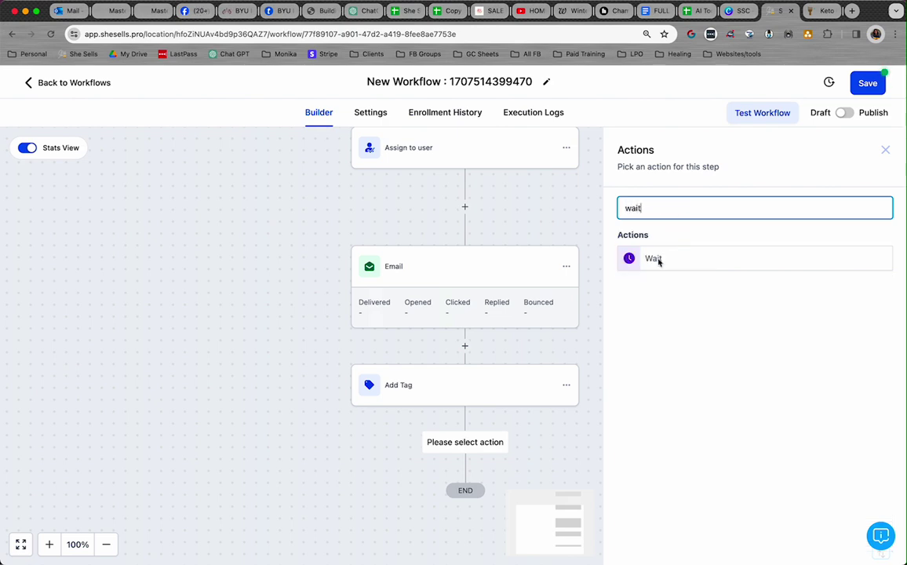
left_click(658, 261)
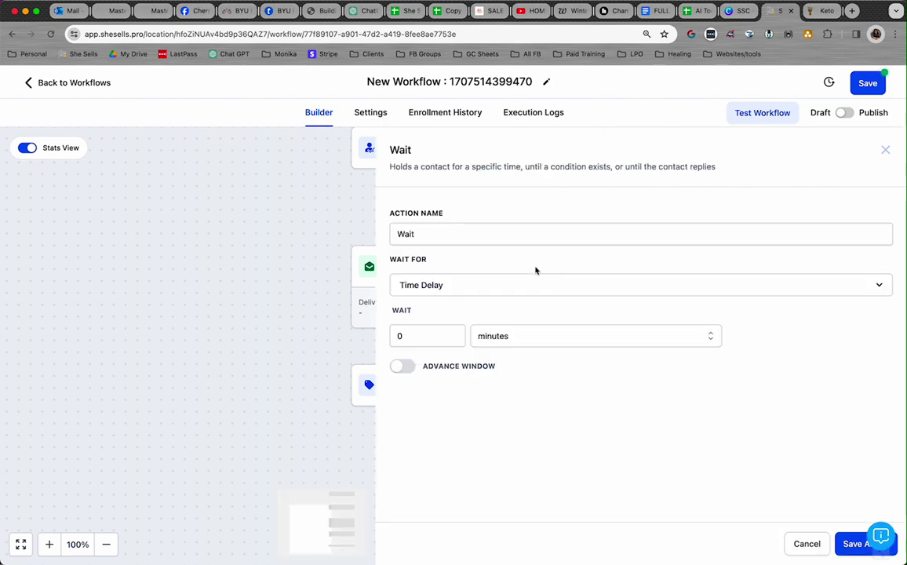
left_click(533, 339)
left_click(507, 405)
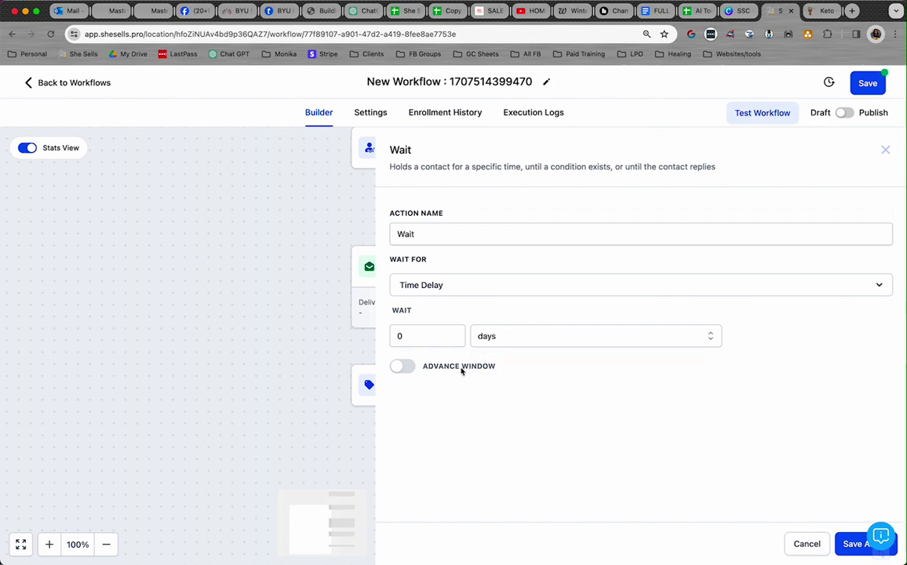
left_click(426, 336)
type("3")
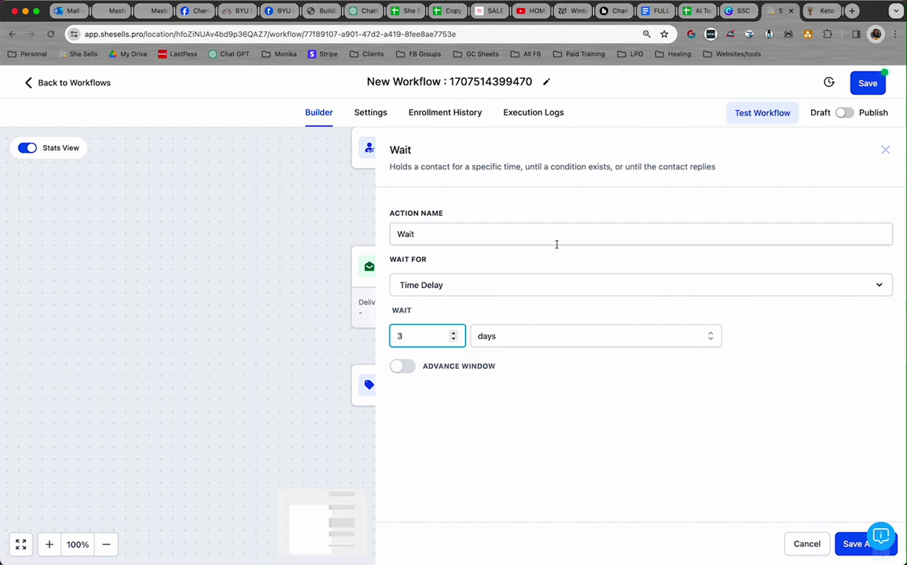
left_click(858, 544)
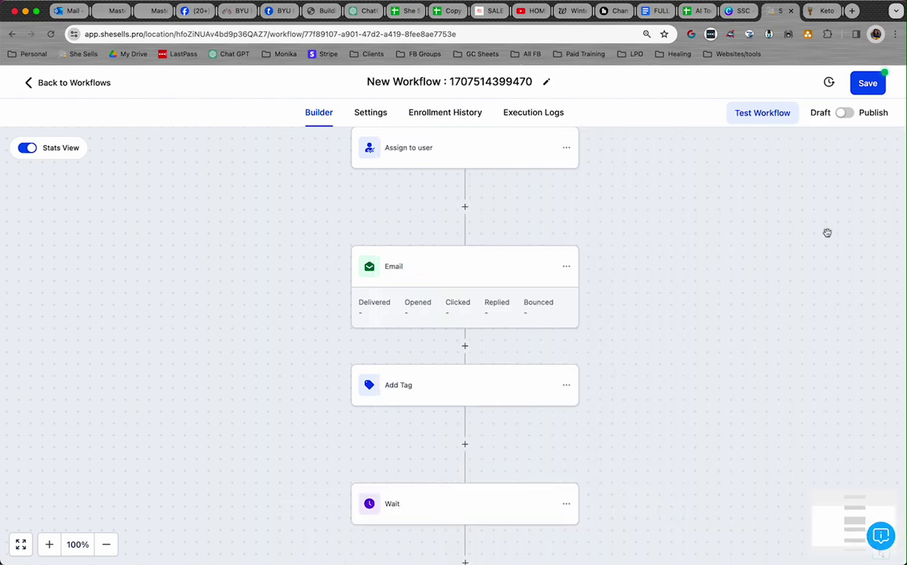
scroll(565, 334, "down", 2)
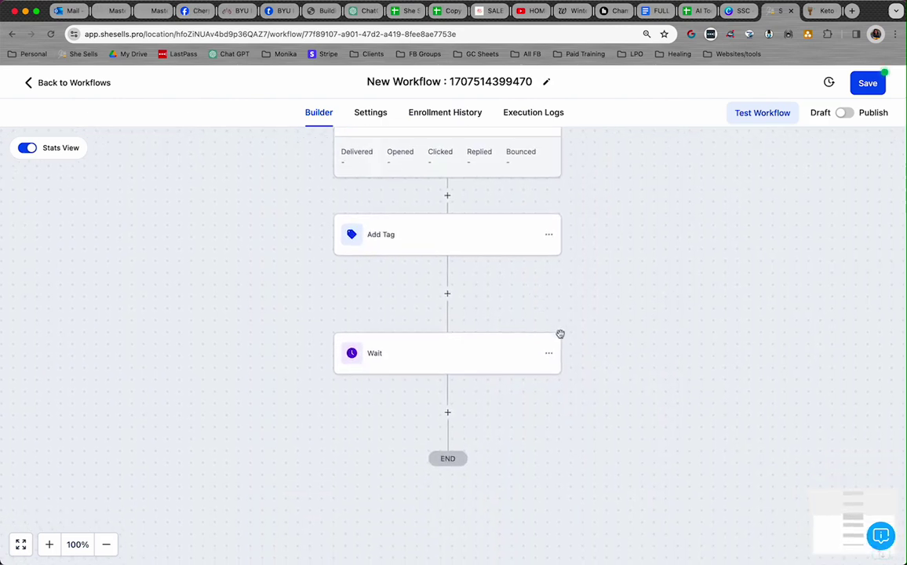
scroll(561, 332, "right", 2)
scroll(552, 344, "up", 3)
scroll(551, 338, "down", 3)
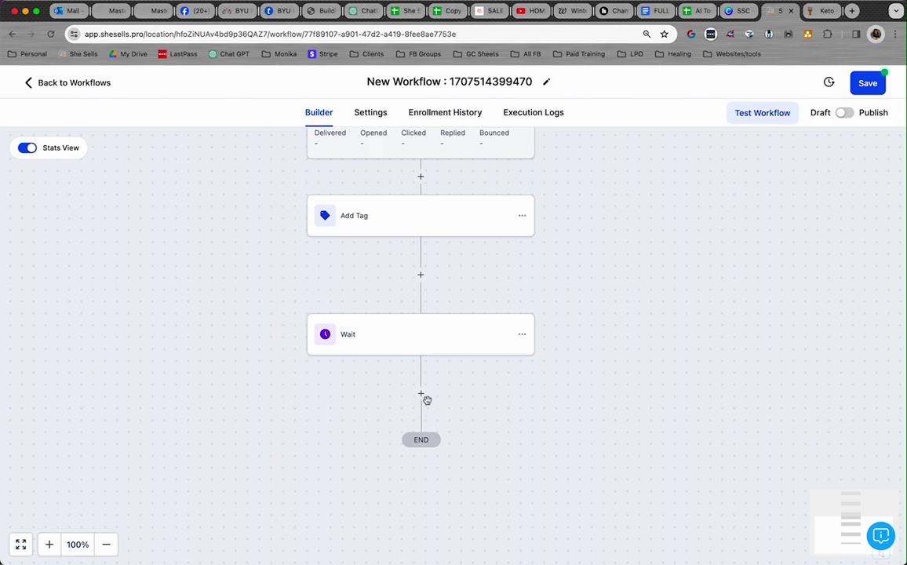
left_click(423, 396)
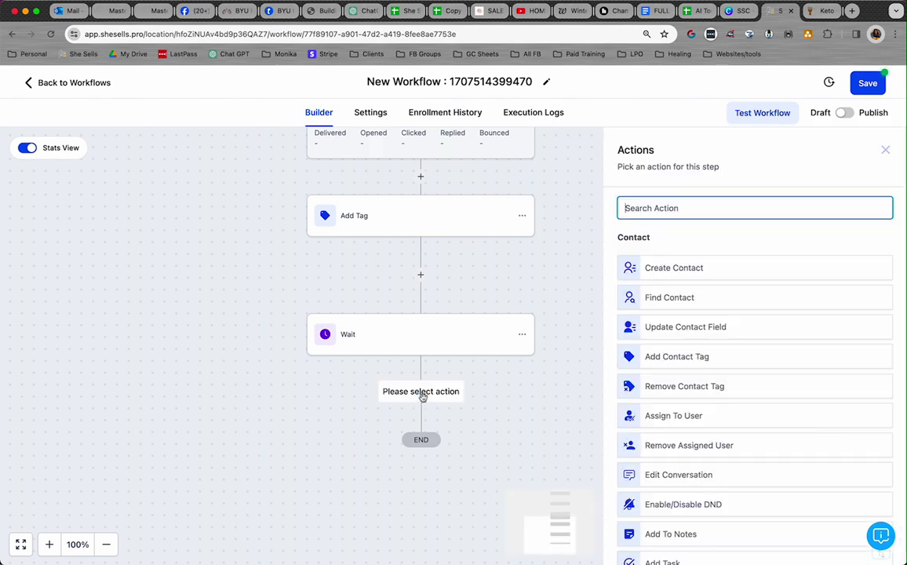
scroll(377, 525, "down", 2)
scroll(379, 526, "down", 1)
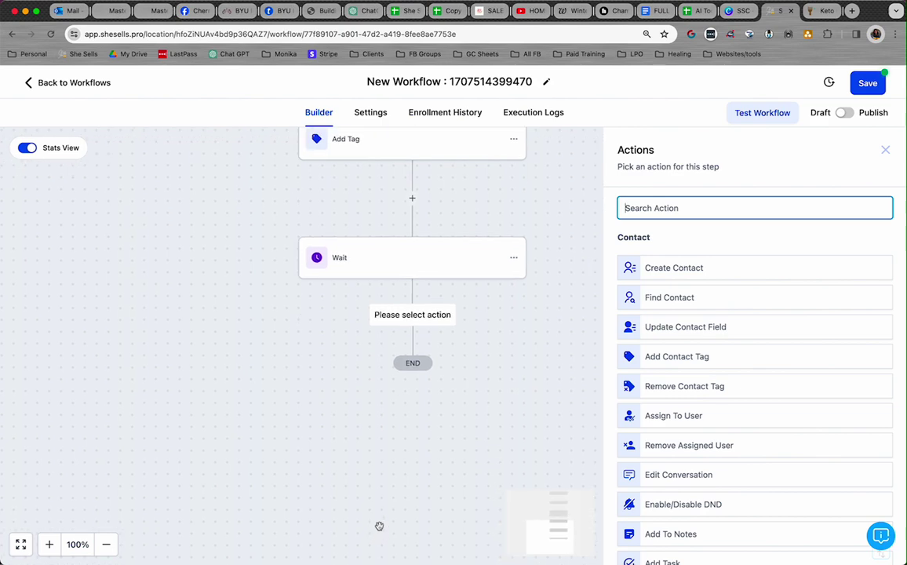
left_click(482, 371)
scroll(485, 372, "up", 4)
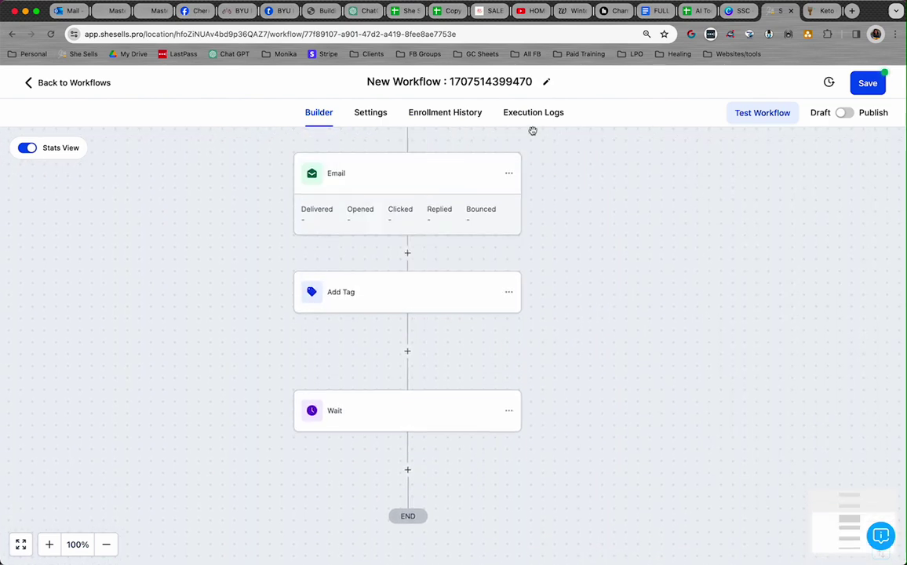
Retitle the workflow 'invite to Masterclass' and check that the trigger node is still empty.
left_click(497, 85)
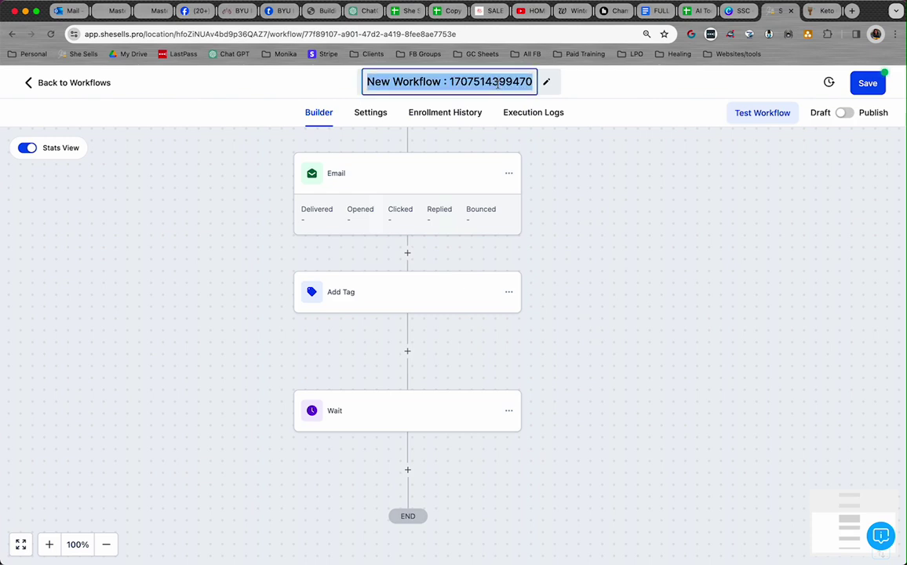
type("invite to Ma")
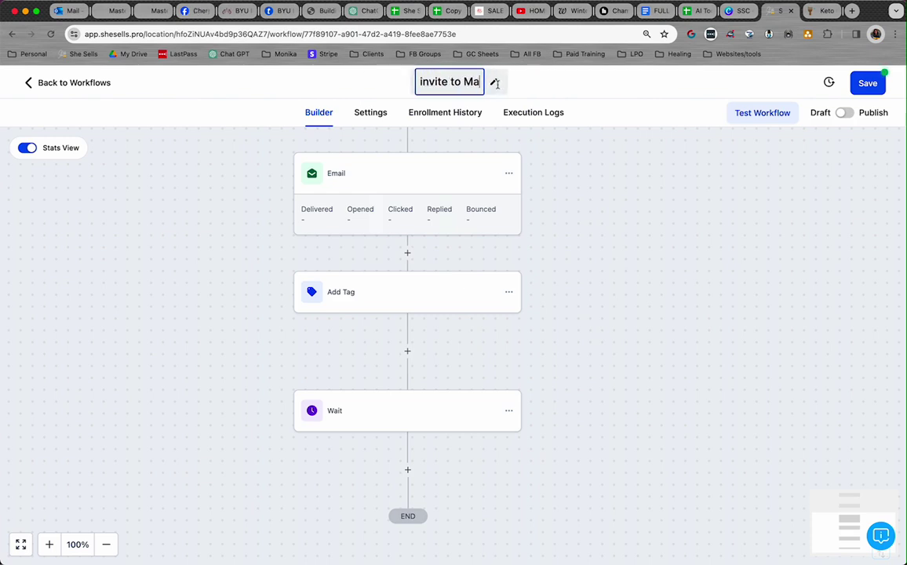
type("sterclass")
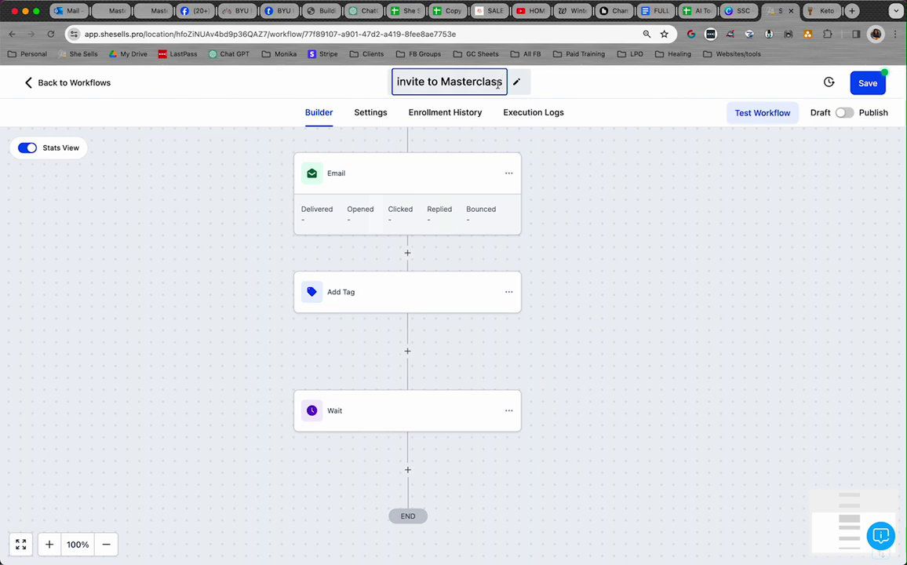
left_click(556, 213)
scroll(538, 249, "up", 2)
scroll(504, 253, "up", 3)
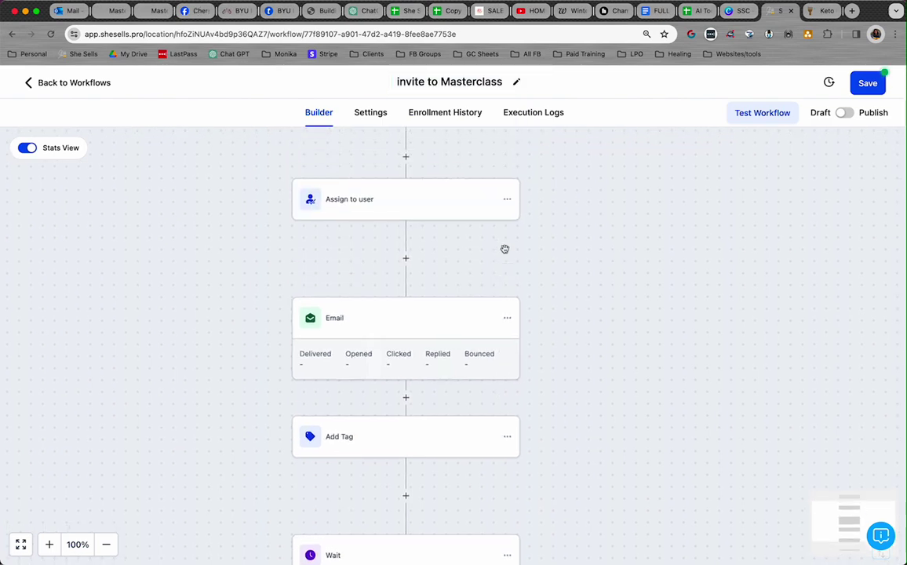
scroll(504, 251, "up", 3)
scroll(506, 253, "up", 2)
scroll(362, 258, "down", 1)
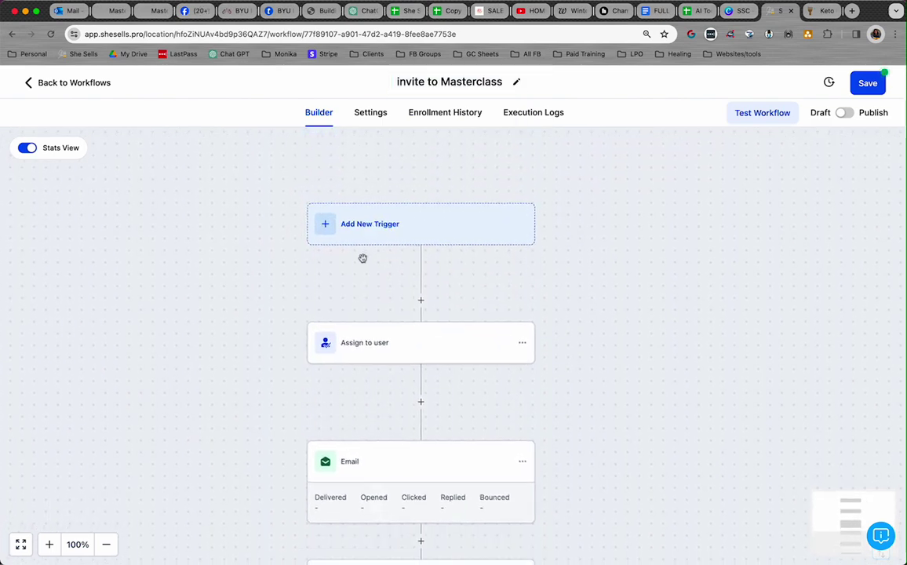
scroll(362, 258, "down", 1)
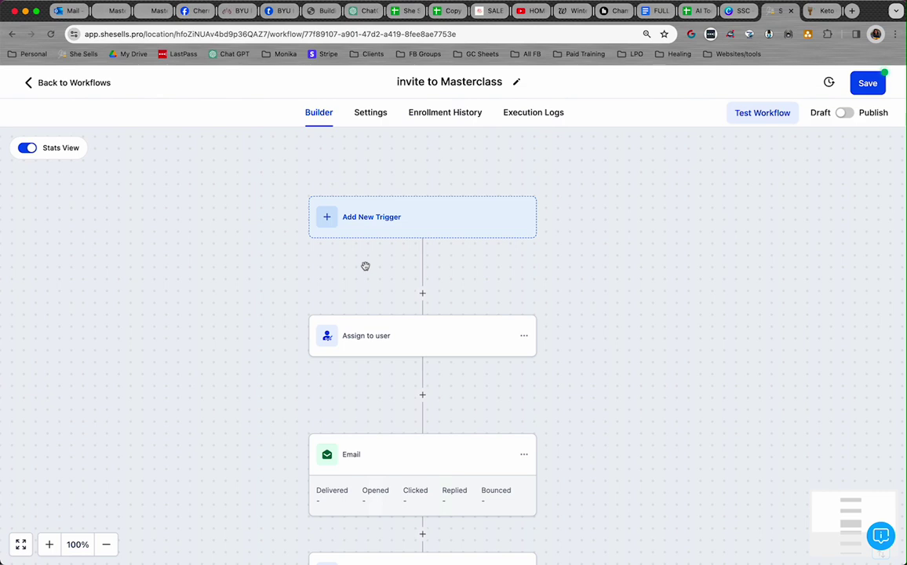
scroll(365, 271, "down", 1)
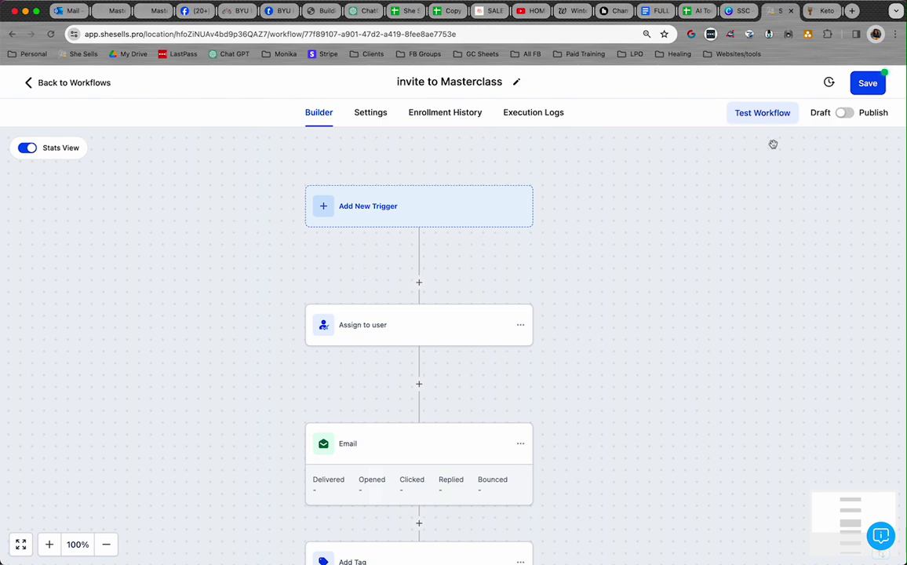
Switch the workflow from Draft to Publish, save it, and dismiss the Saved! notice.
left_click(844, 112)
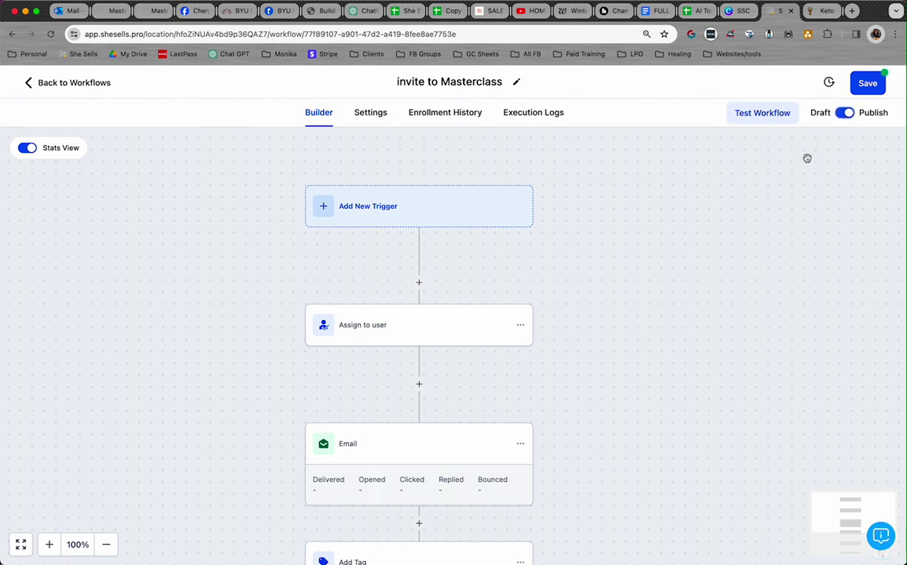
left_click(868, 82)
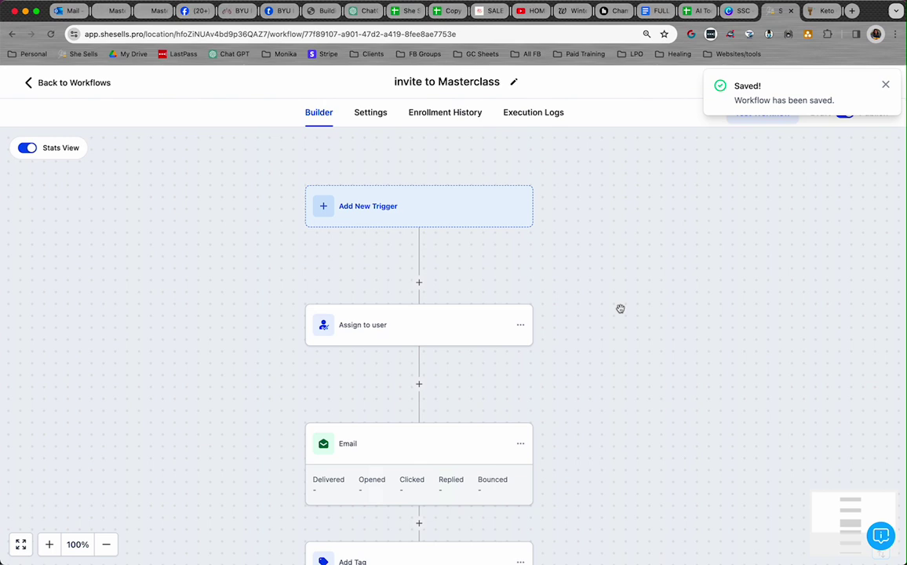
left_click(886, 84)
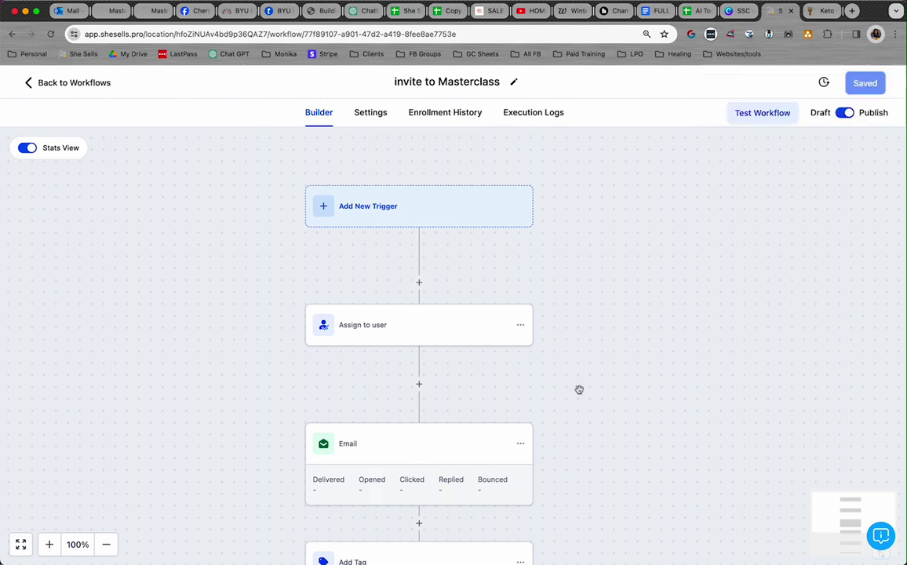
scroll(580, 389, "down", 1)
scroll(579, 389, "up", 1)
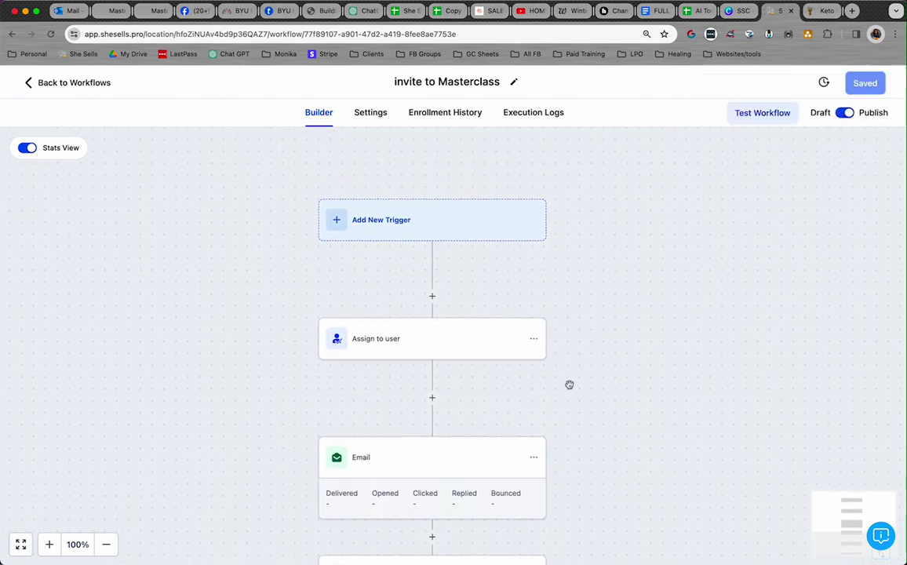